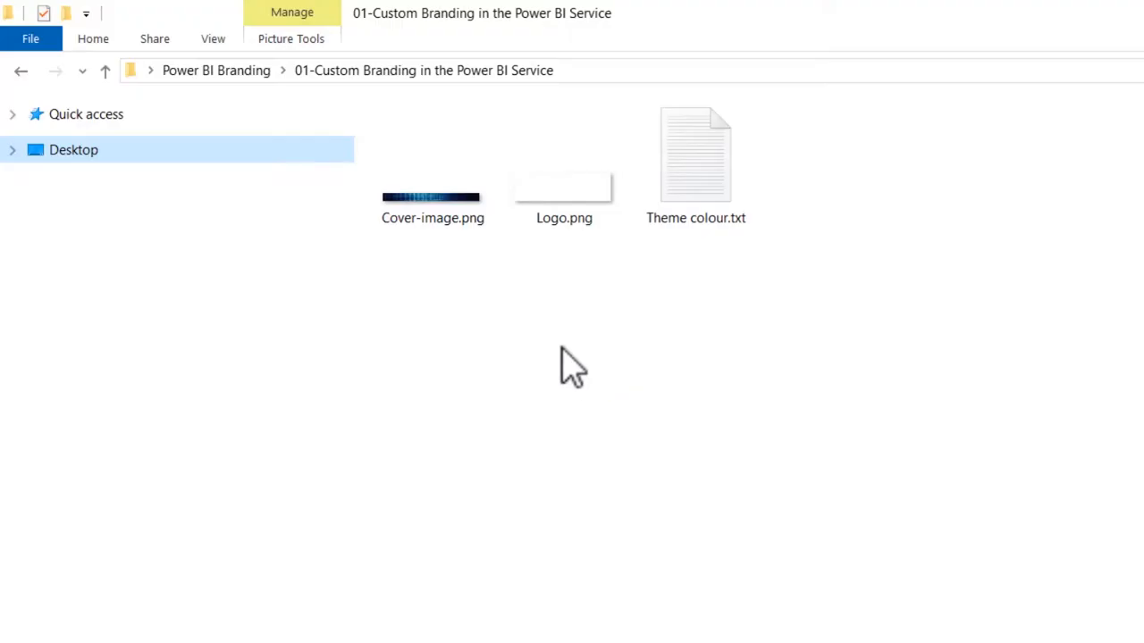
# Open Logo.png in Paint and check its horizontal and vertical dimensions in pixels without resizing it.
pyautogui.moveTo(552, 211)
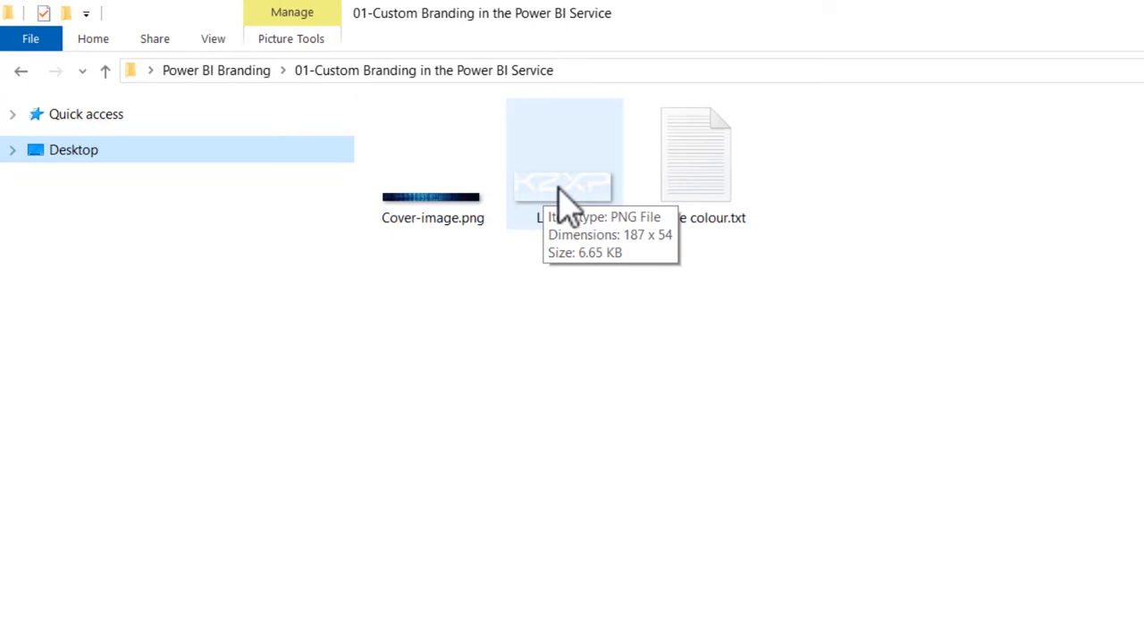
pyautogui.rightClick(560, 200)
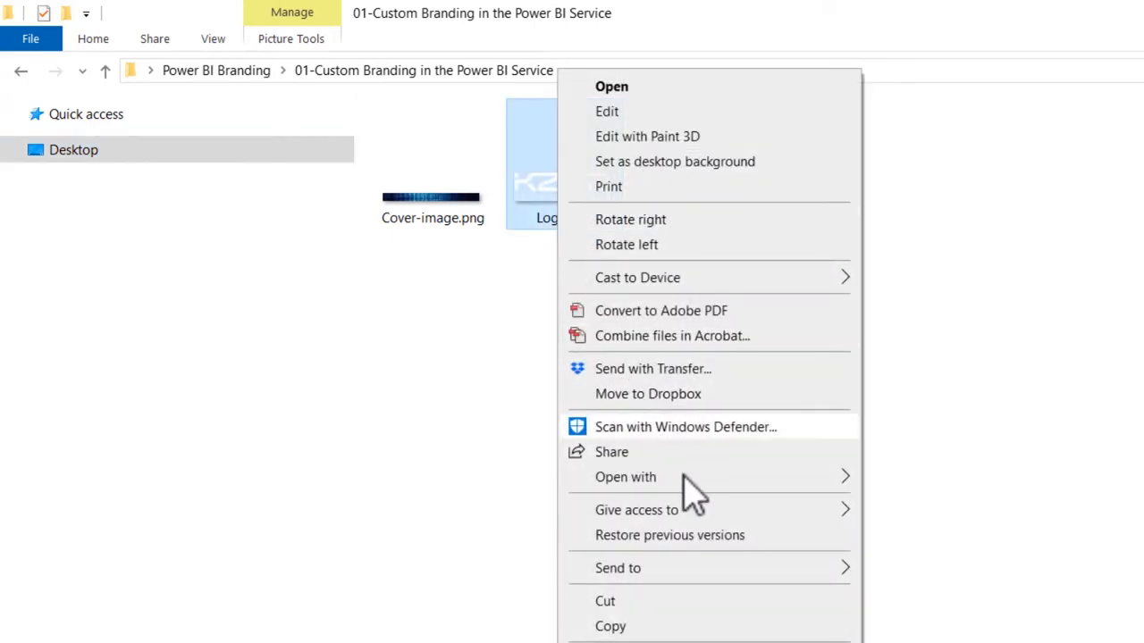
pyautogui.moveTo(713, 482)
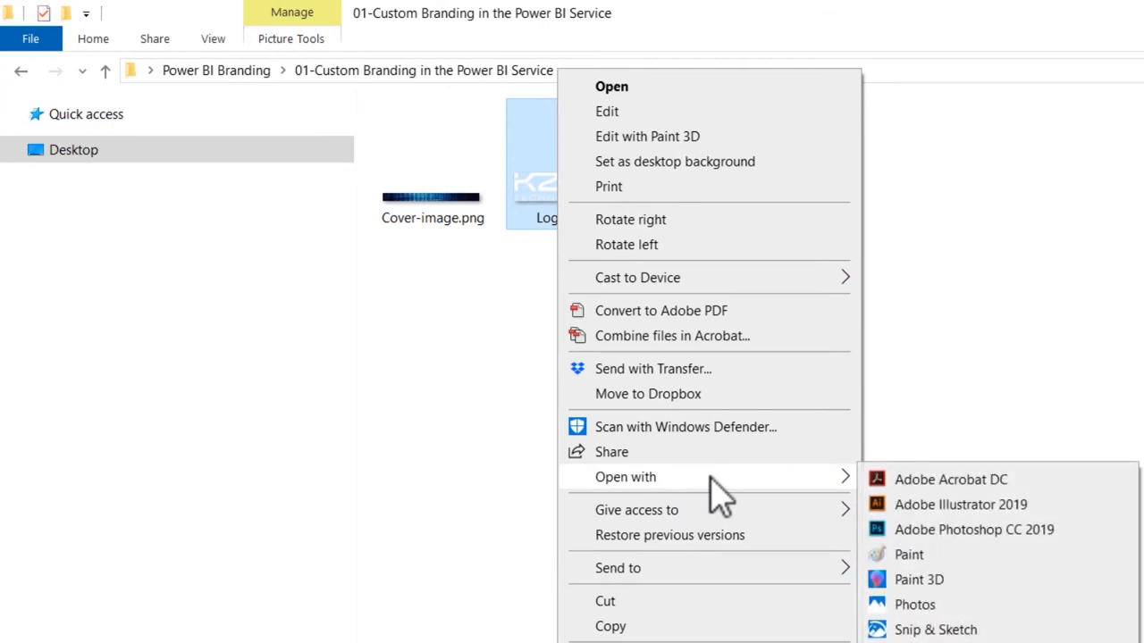
pyautogui.click(940, 556)
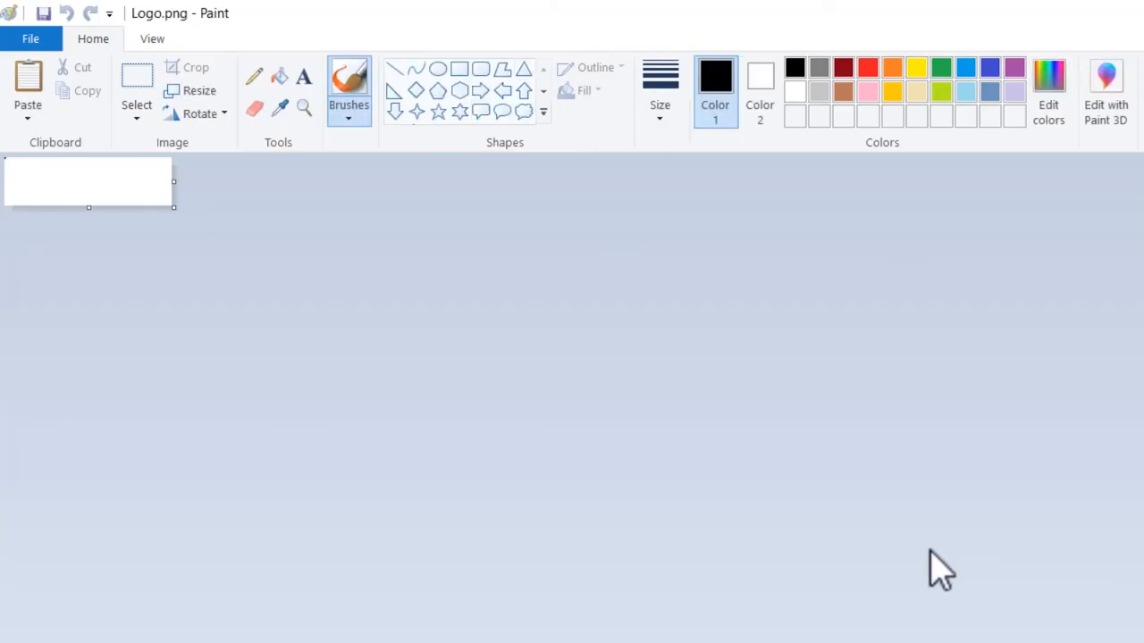
pyautogui.click(198, 92)
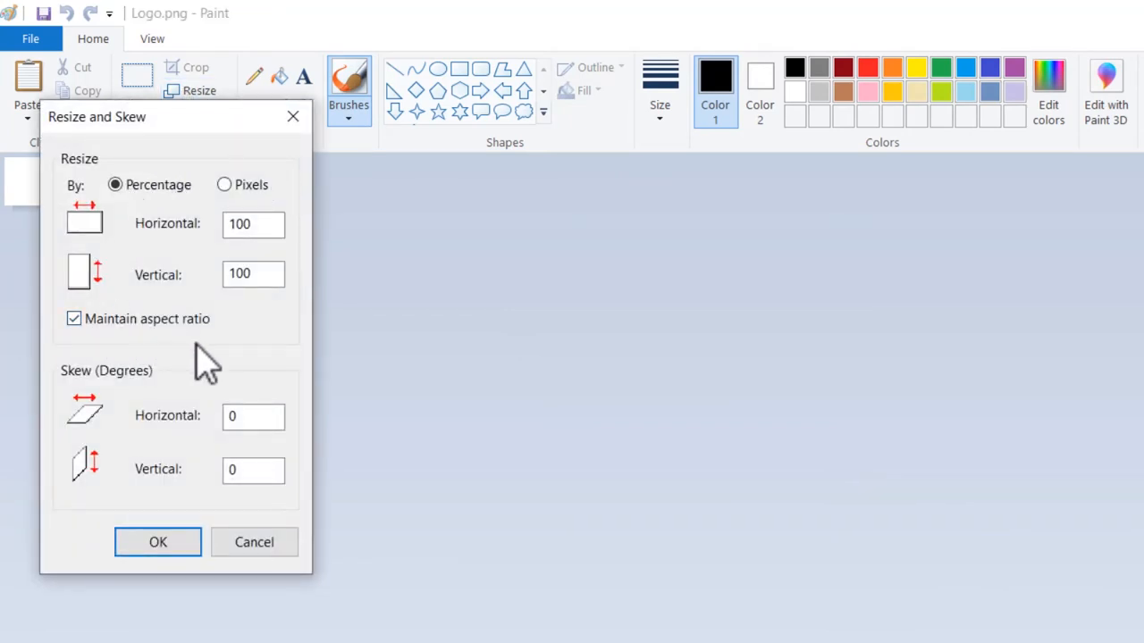
pyautogui.click(224, 185)
pyautogui.doubleClick(257, 228)
pyautogui.doubleClick(249, 274)
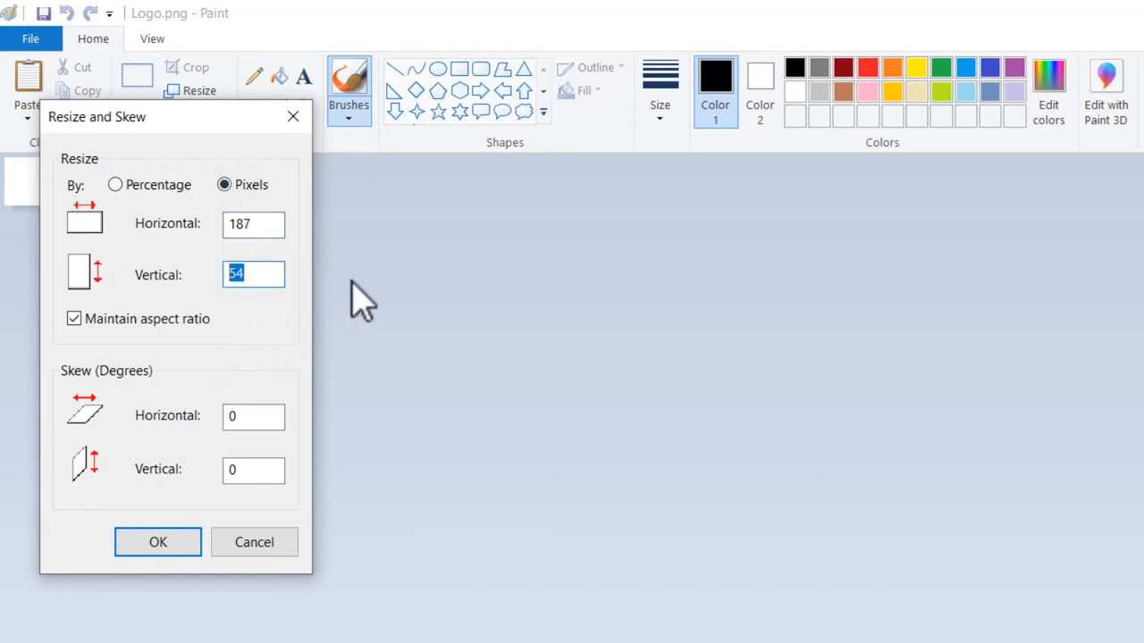
pyautogui.click(295, 117)
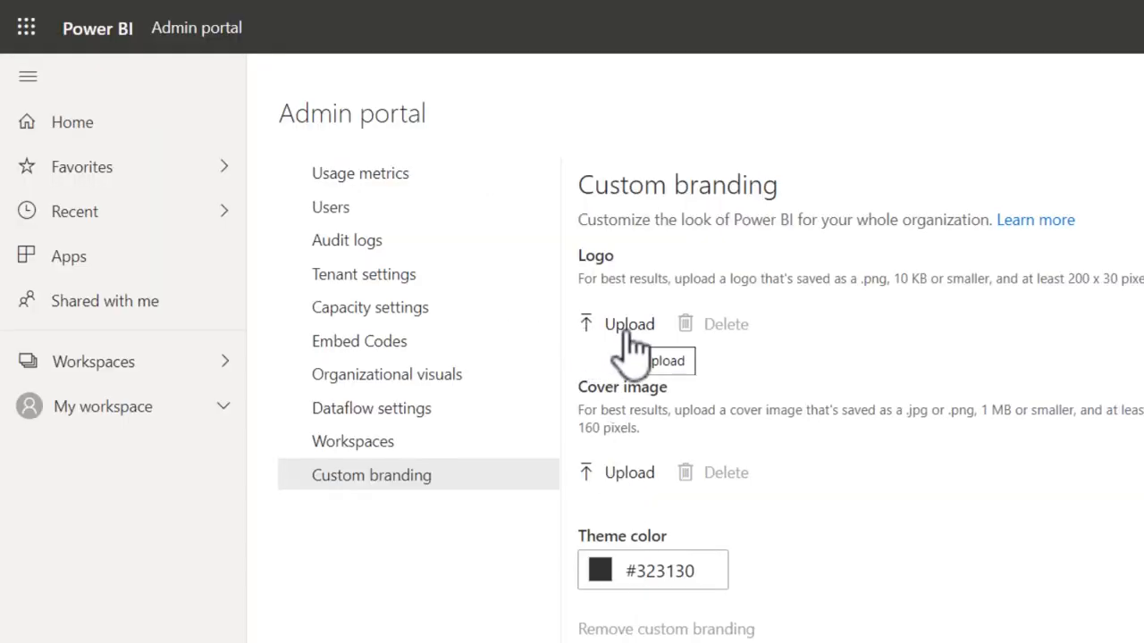
# In the Power BI Custom branding settings, upload Logo.png as the logo and Cover-image.png as the cover image.
pyautogui.click(630, 332)
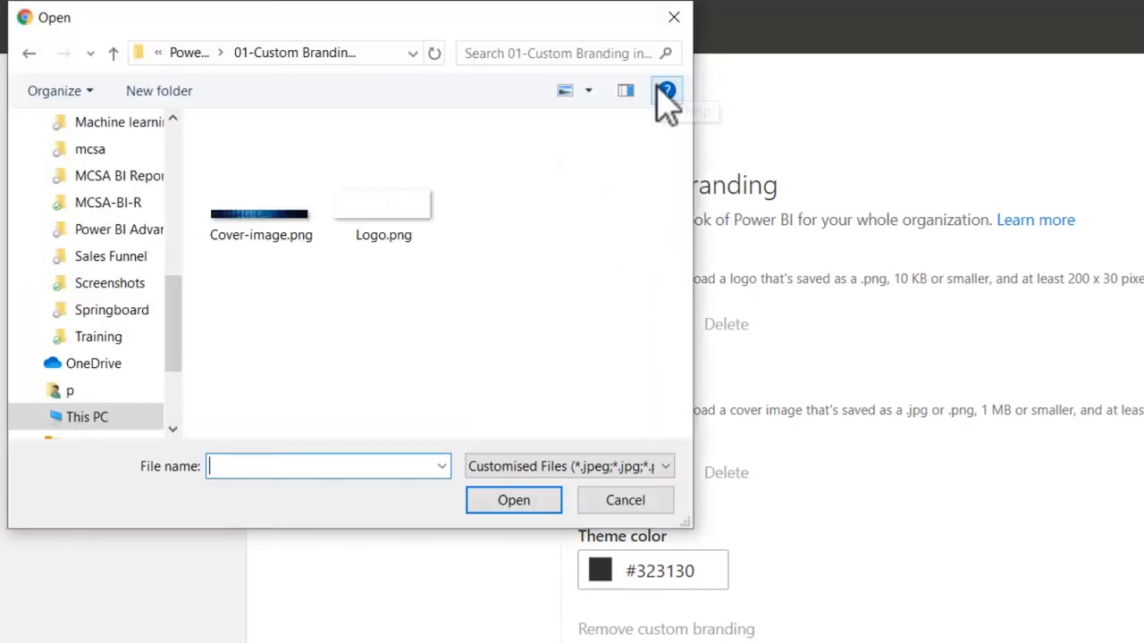
pyautogui.doubleClick(396, 229)
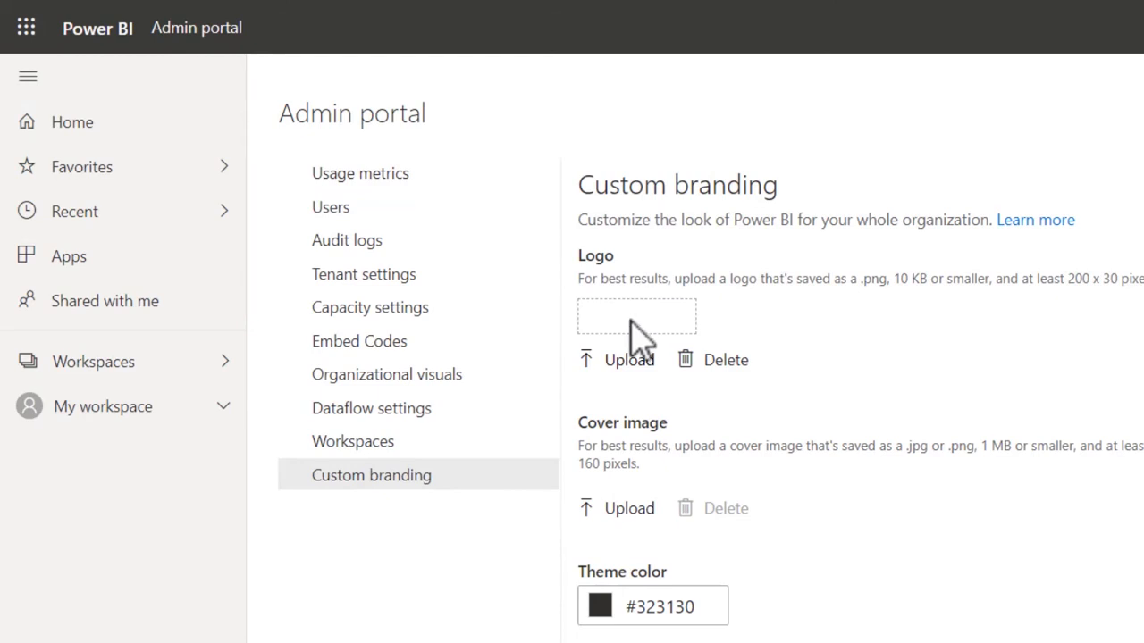
pyautogui.click(640, 518)
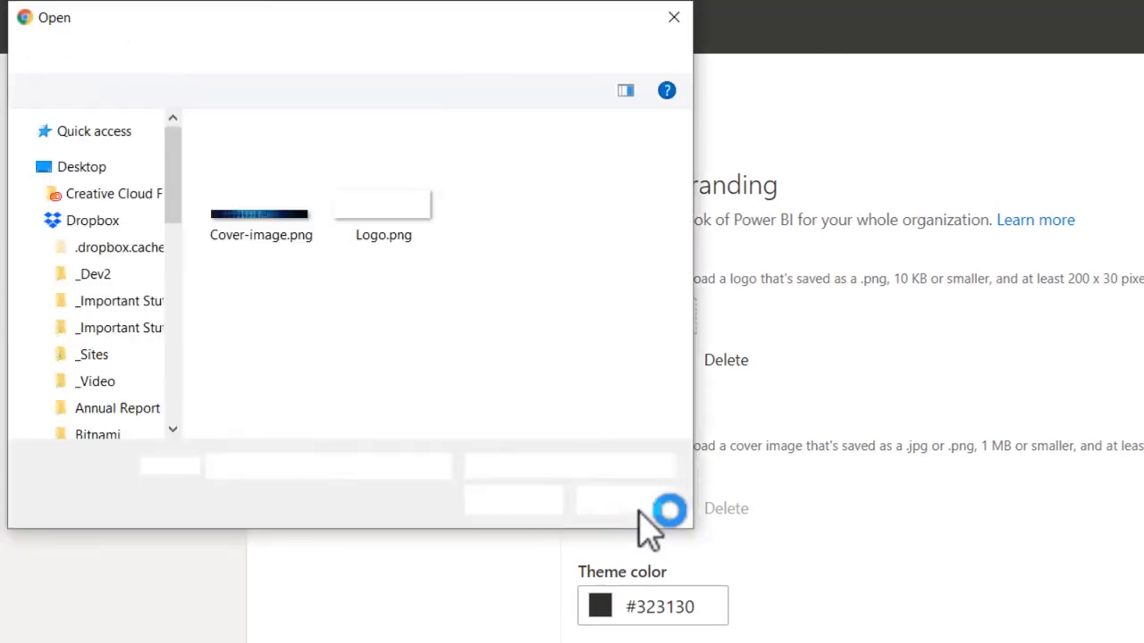
pyautogui.doubleClick(284, 168)
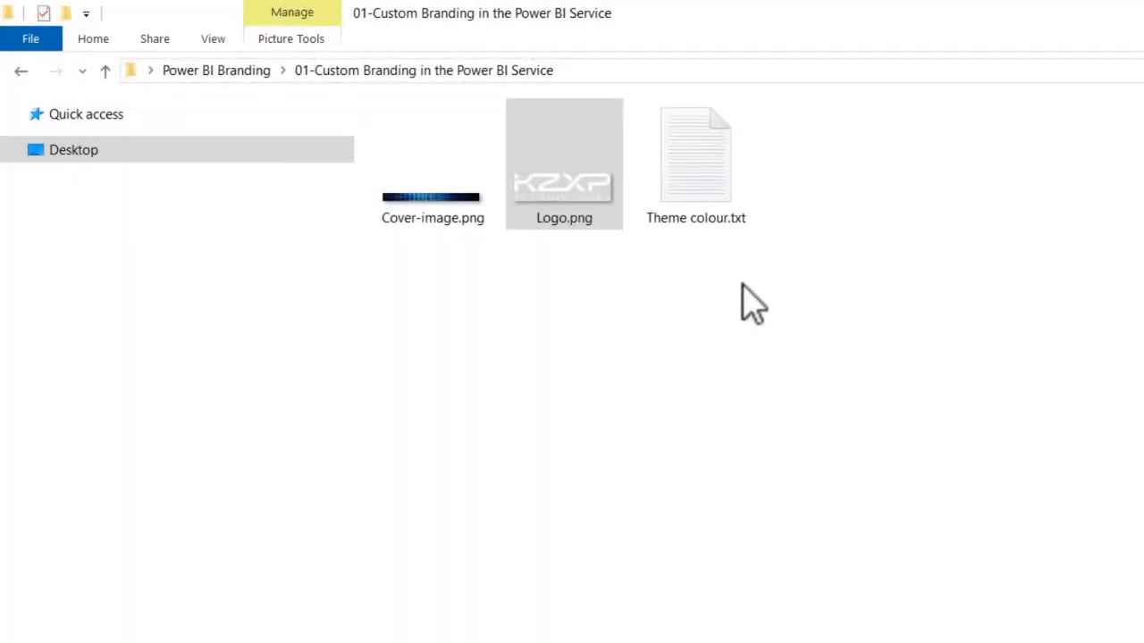
# Copy the hex code from Theme colour.txt and return to the Power BI Custom branding settings.
pyautogui.doubleClick(712, 171)
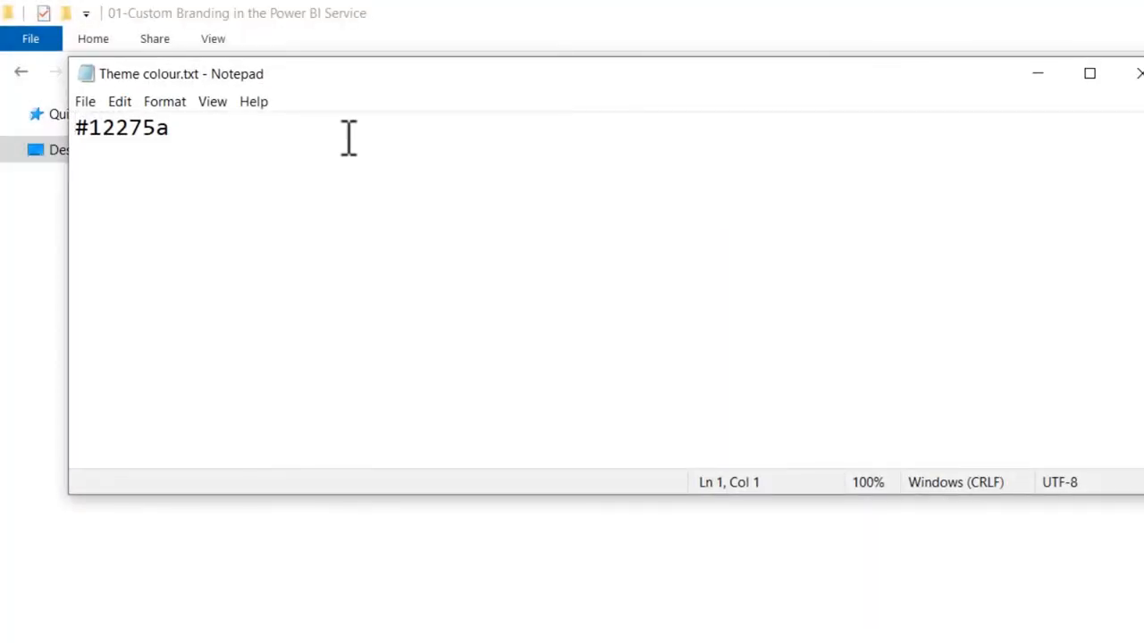
pyautogui.moveTo(348, 139); pyautogui.dragTo(5, 128)
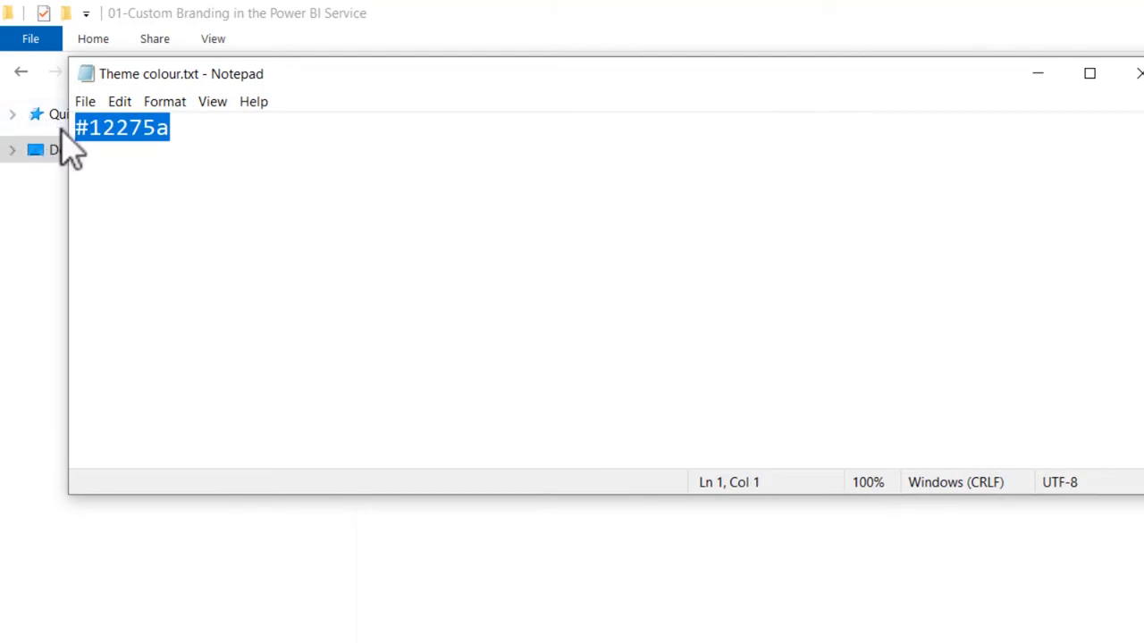
pyautogui.hotkey('alt', 'Tab')
pyautogui.hotkey('alt', 'Tab')
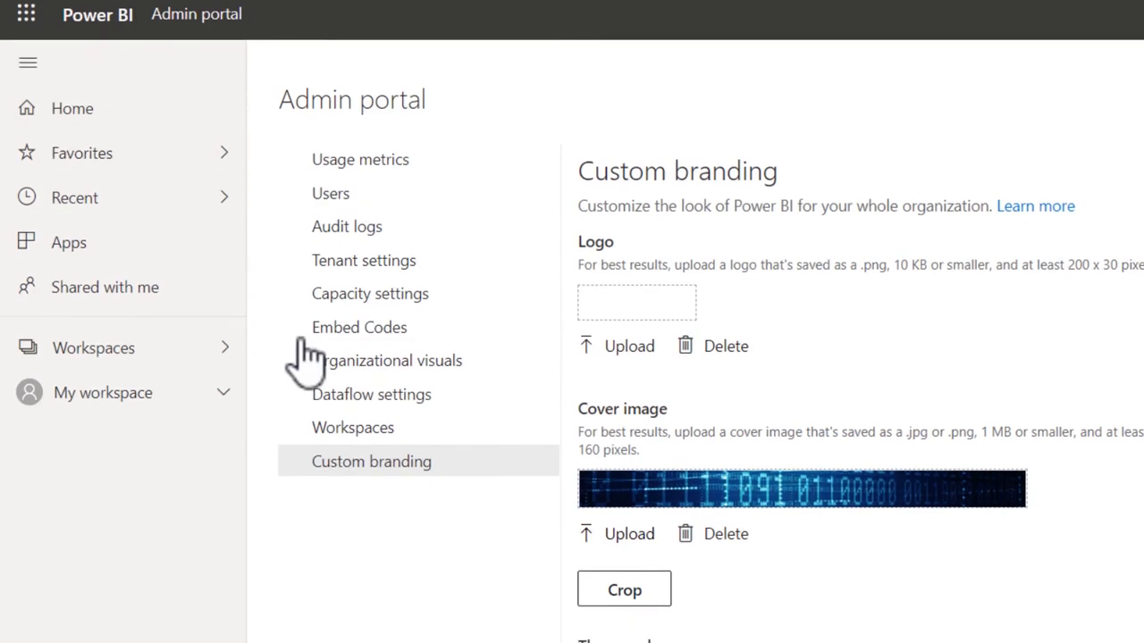
# Set the custom branding theme color to the copied hex value #12275A.
pyautogui.click(704, 555)
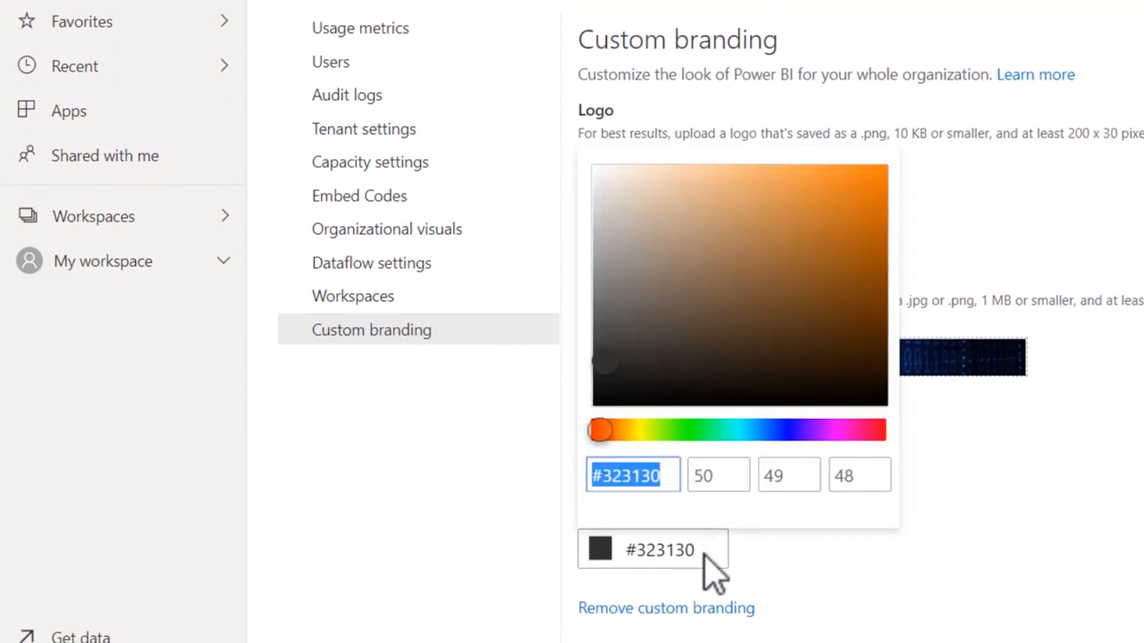
pyautogui.rightClick(645, 482)
pyautogui.click(724, 159)
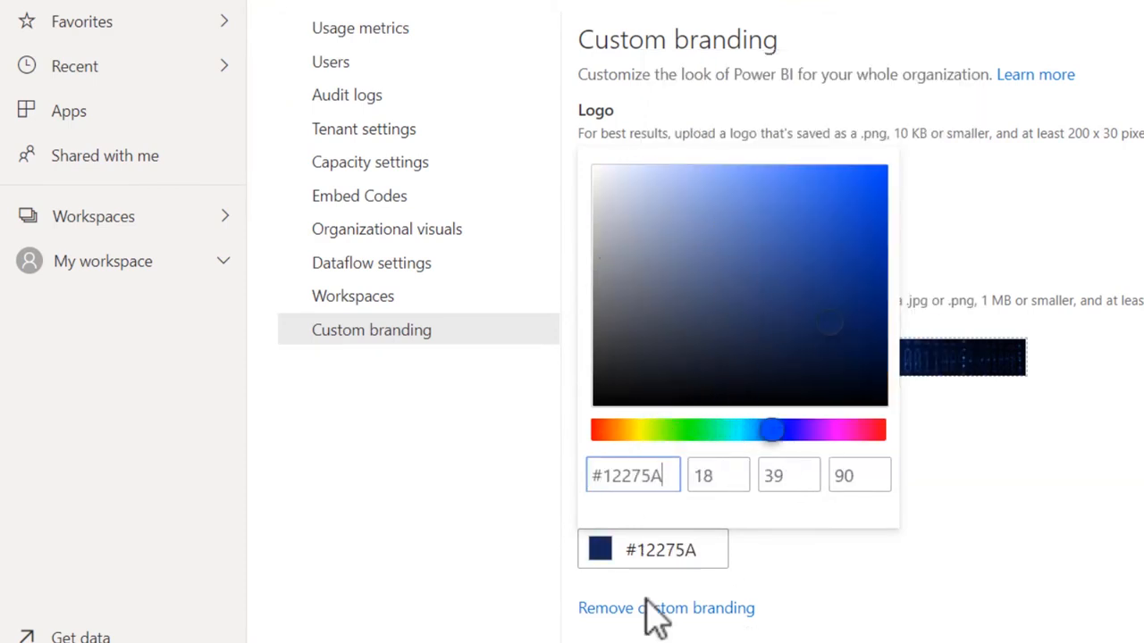
pyautogui.click(680, 550)
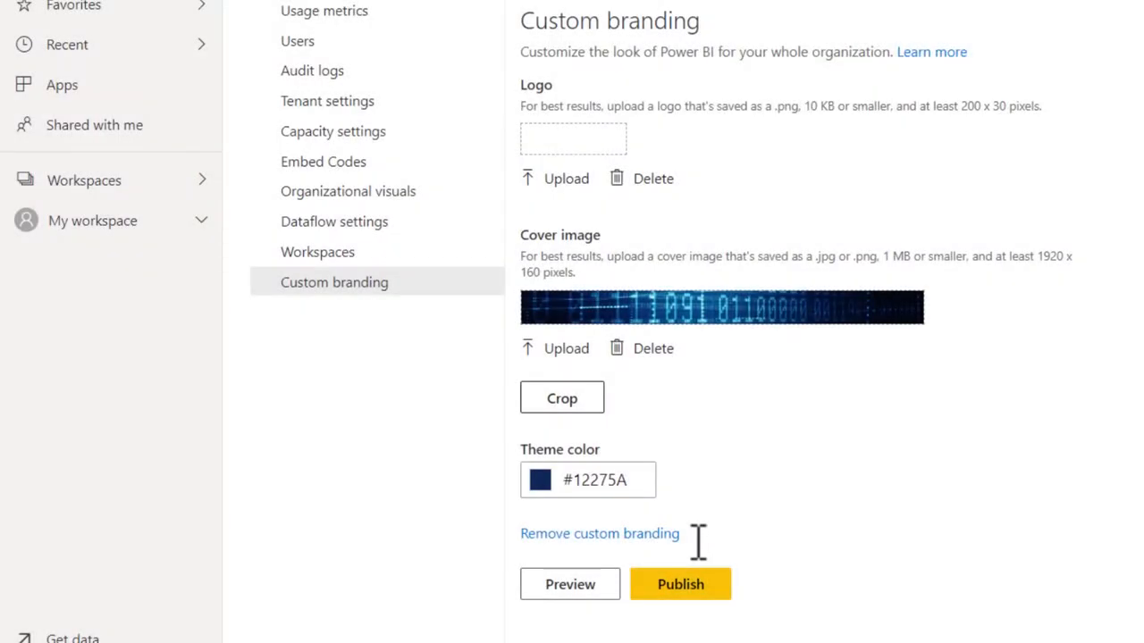
# Preview the custom branding on the home page and publish it to the whole organization.
pyautogui.click(573, 588)
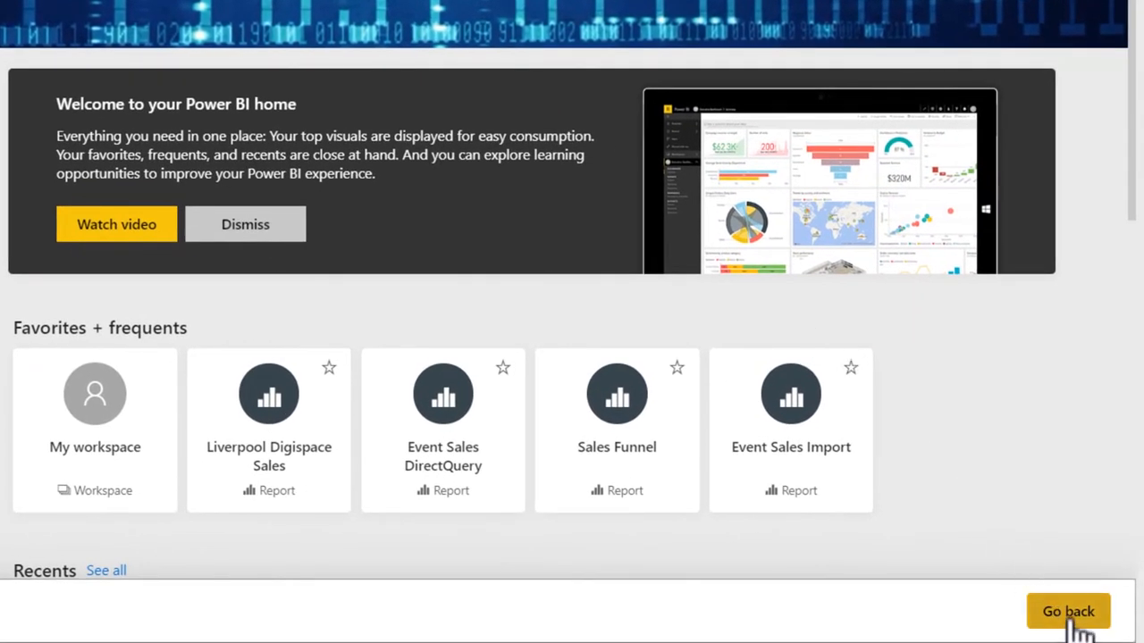
pyautogui.click(1075, 623)
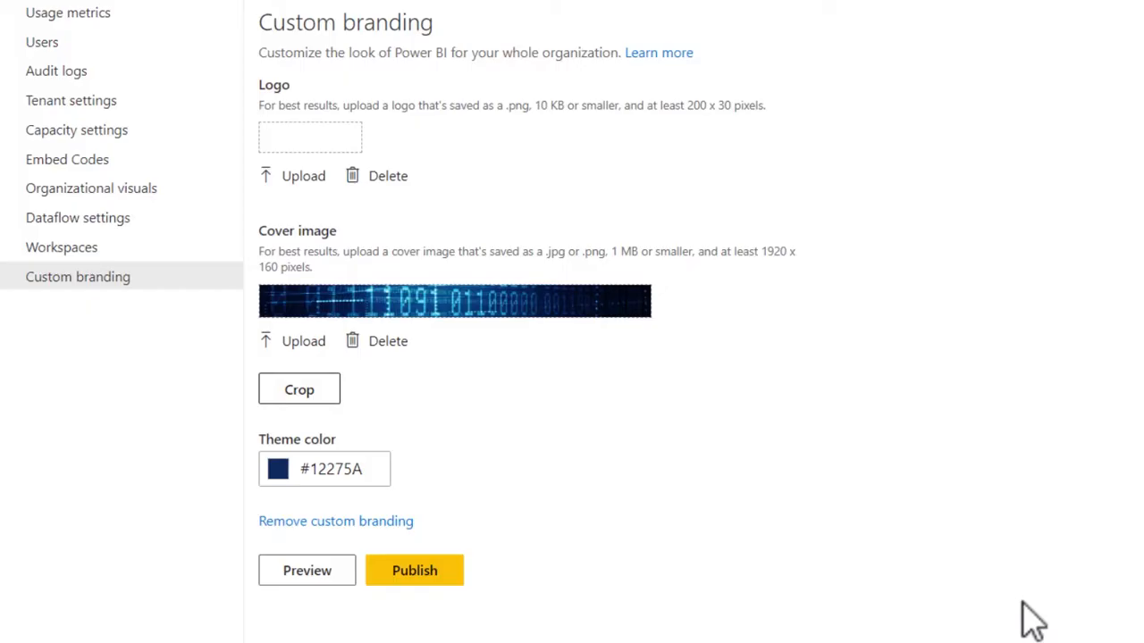
pyautogui.click(414, 572)
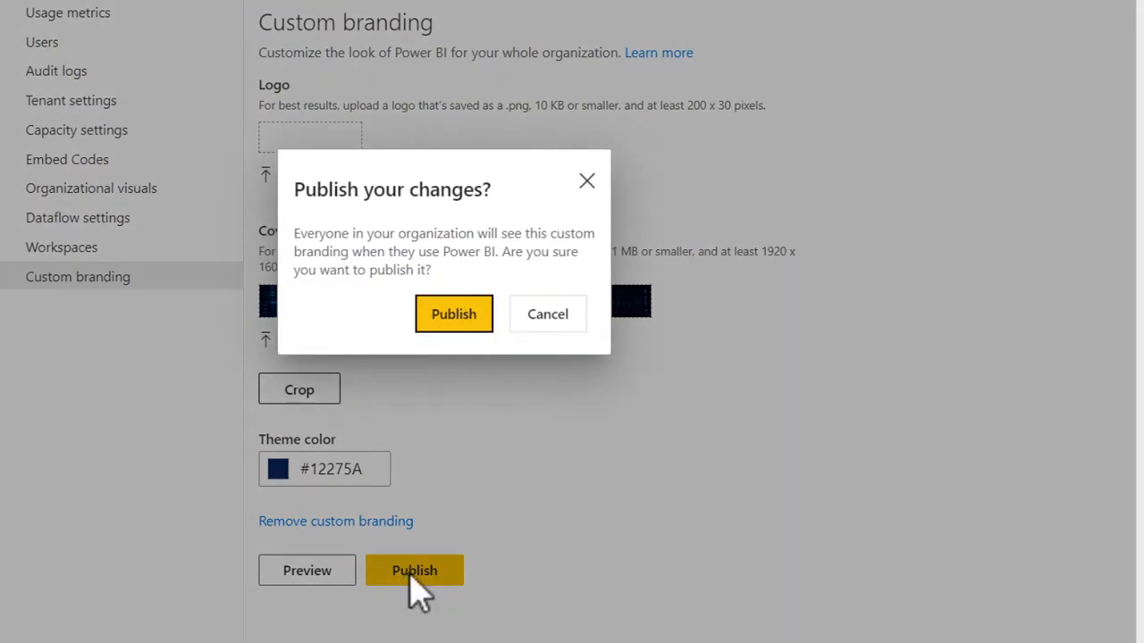
pyautogui.click(447, 319)
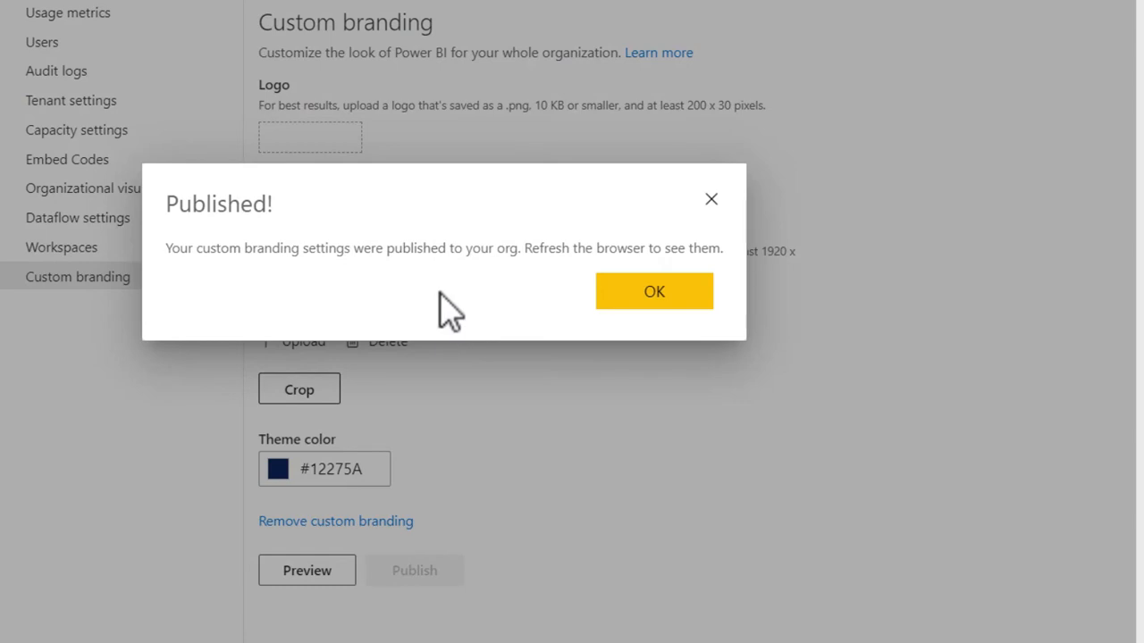
pyautogui.click(661, 304)
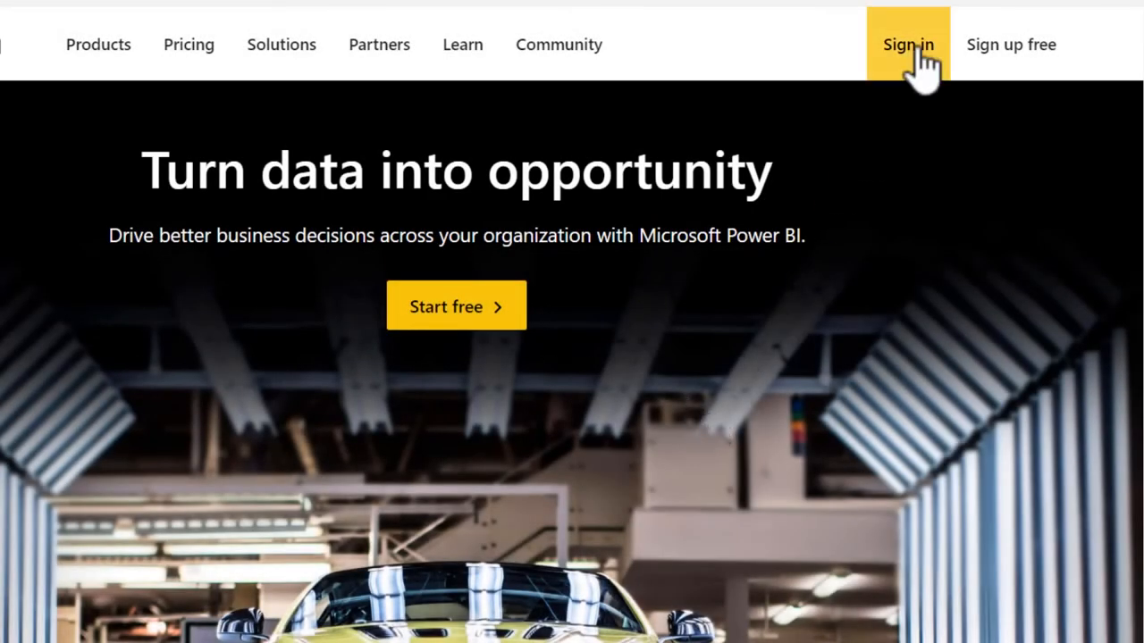
# Sign in to Power BI with another user's account e-mail and check the published branding on the Home and Apps pages.
pyautogui.scroll(-1, 918, 49)
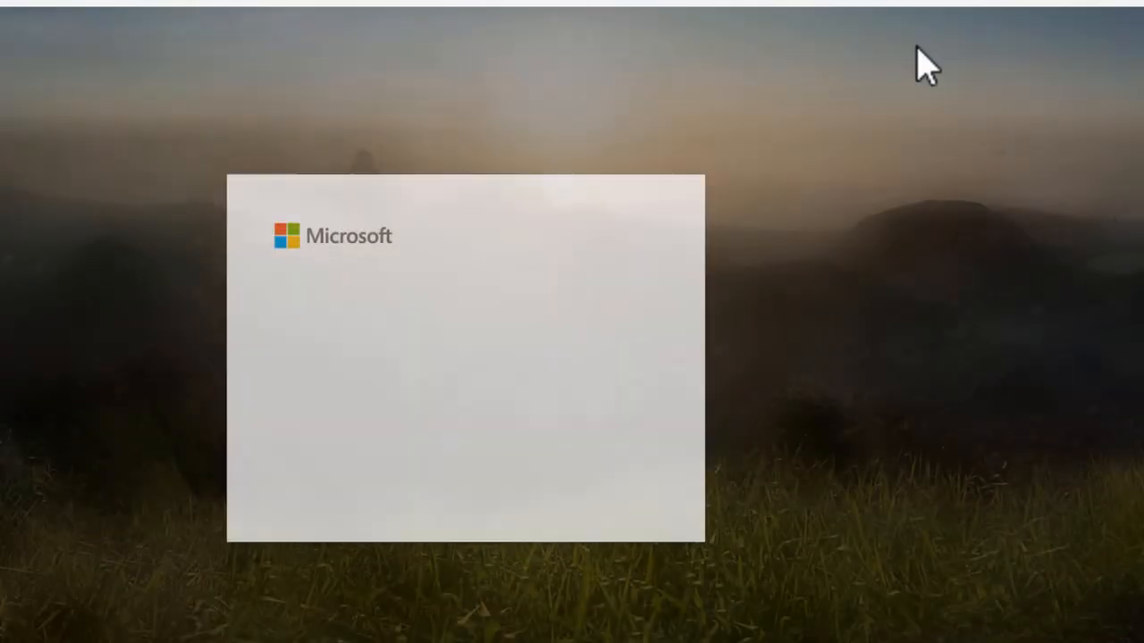
pyautogui.write('pet')
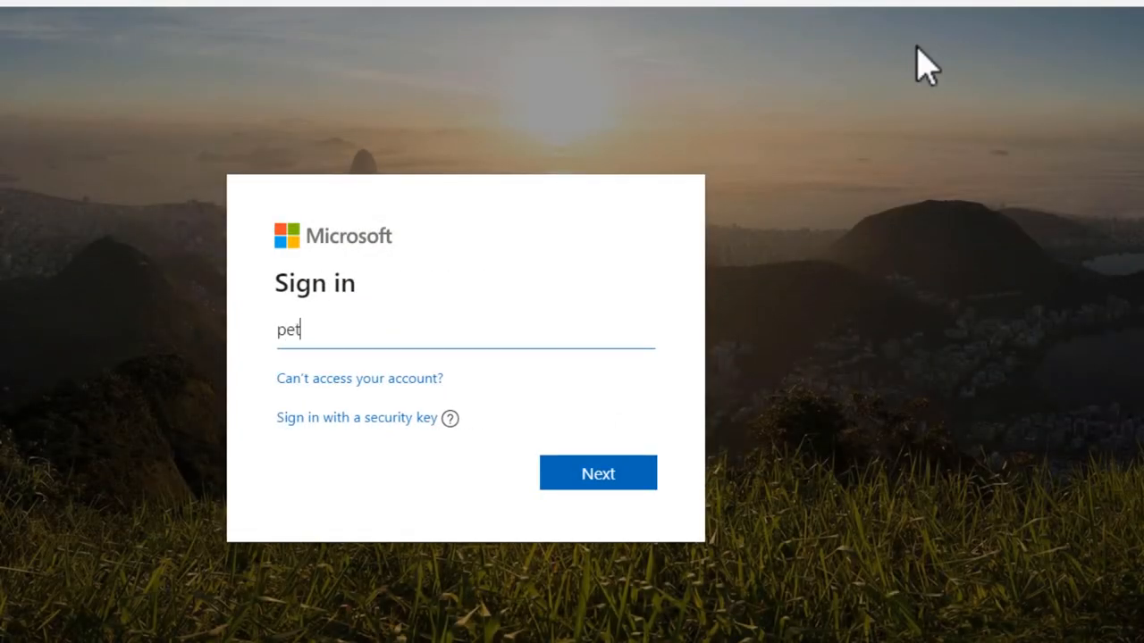
pyautogui.write('er.parker')
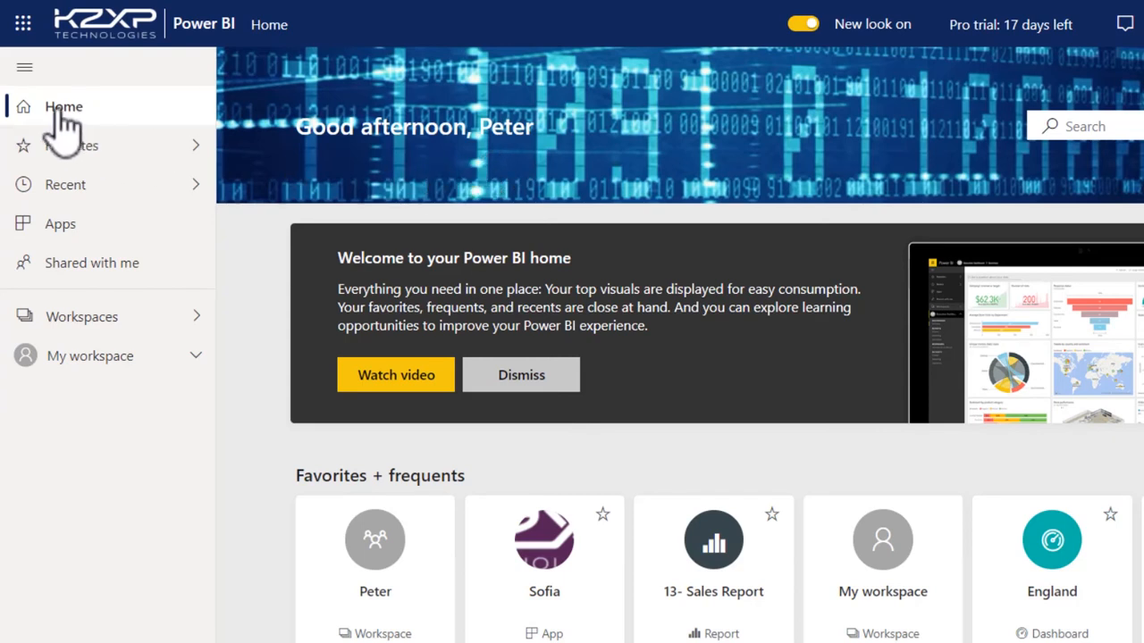
pyautogui.click(76, 228)
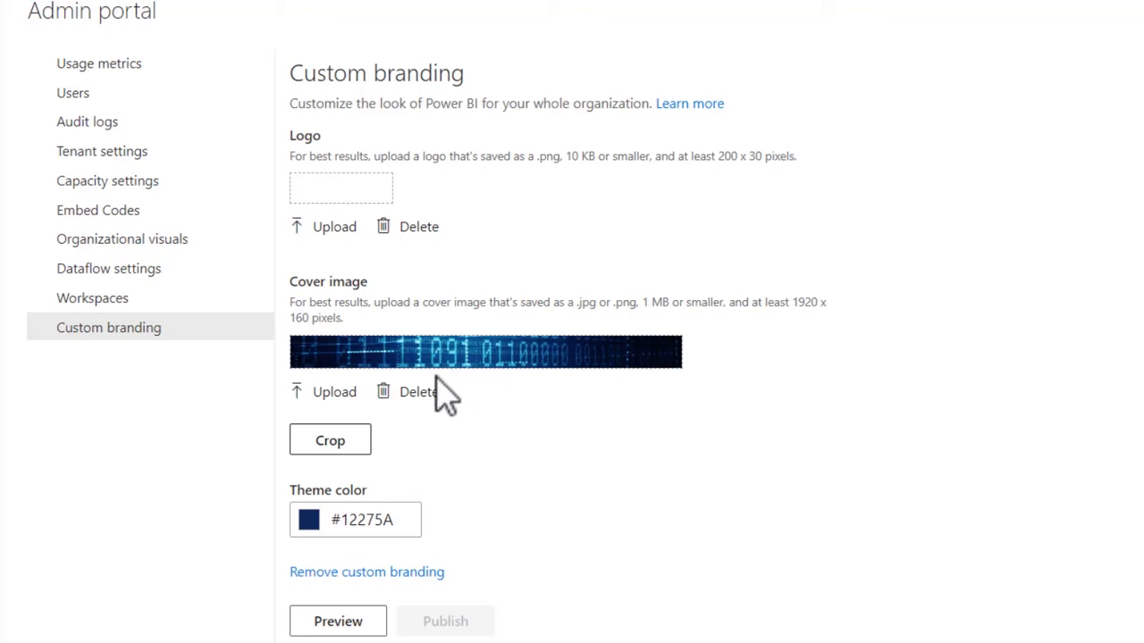
pyautogui.click(402, 576)
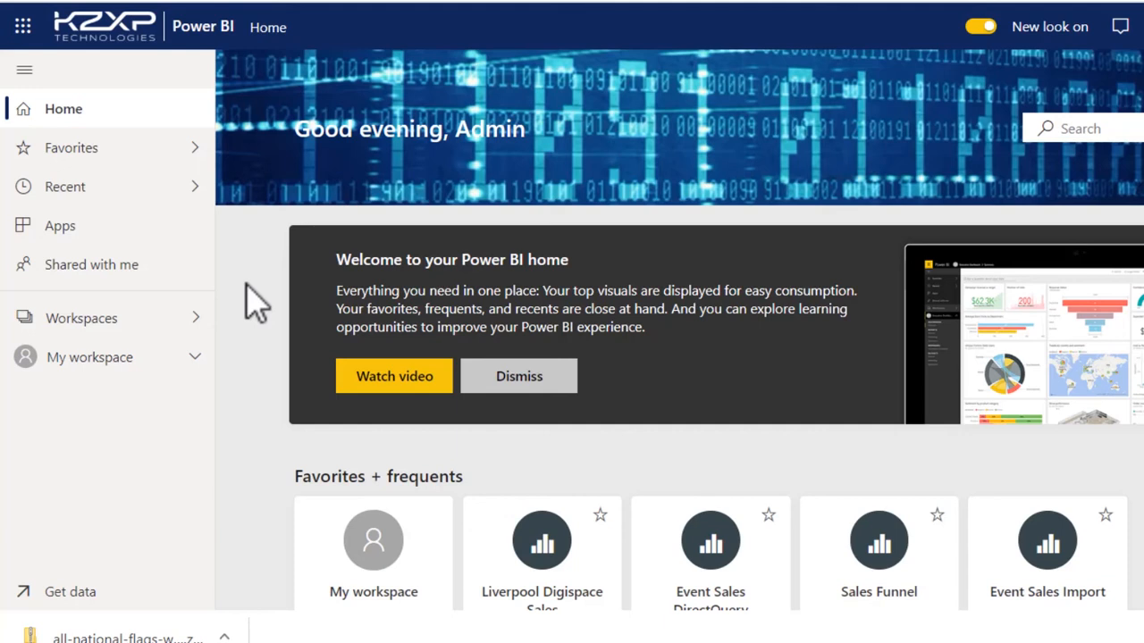
# Start creating a new upgraded workspace and upload uk-flag.png as its workspace image.
pyautogui.click(179, 336)
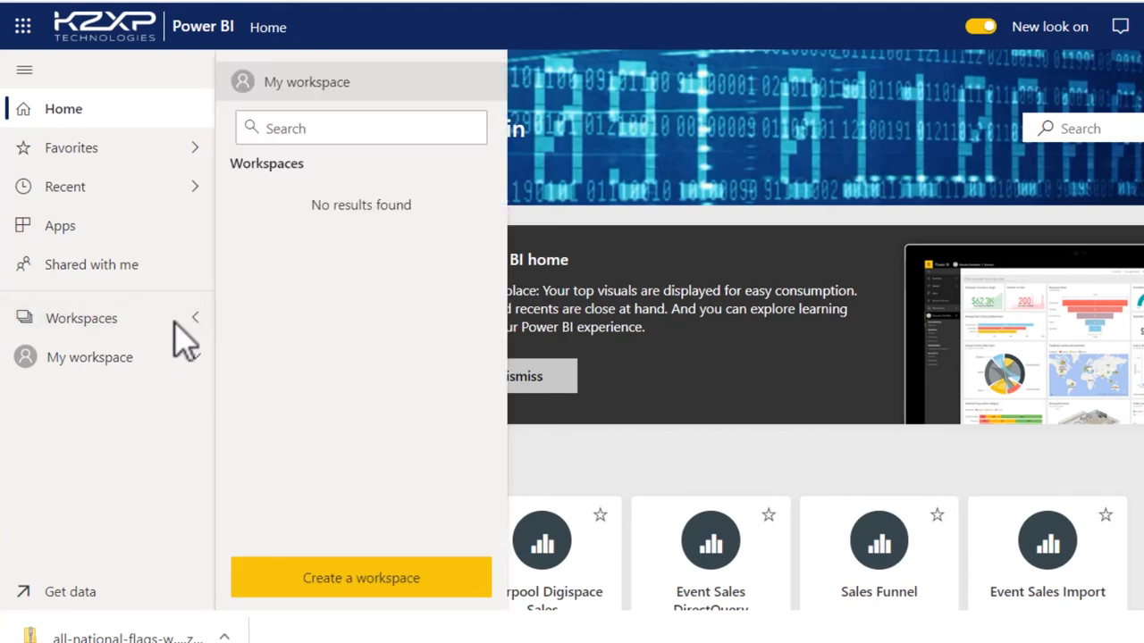
pyautogui.click(390, 583)
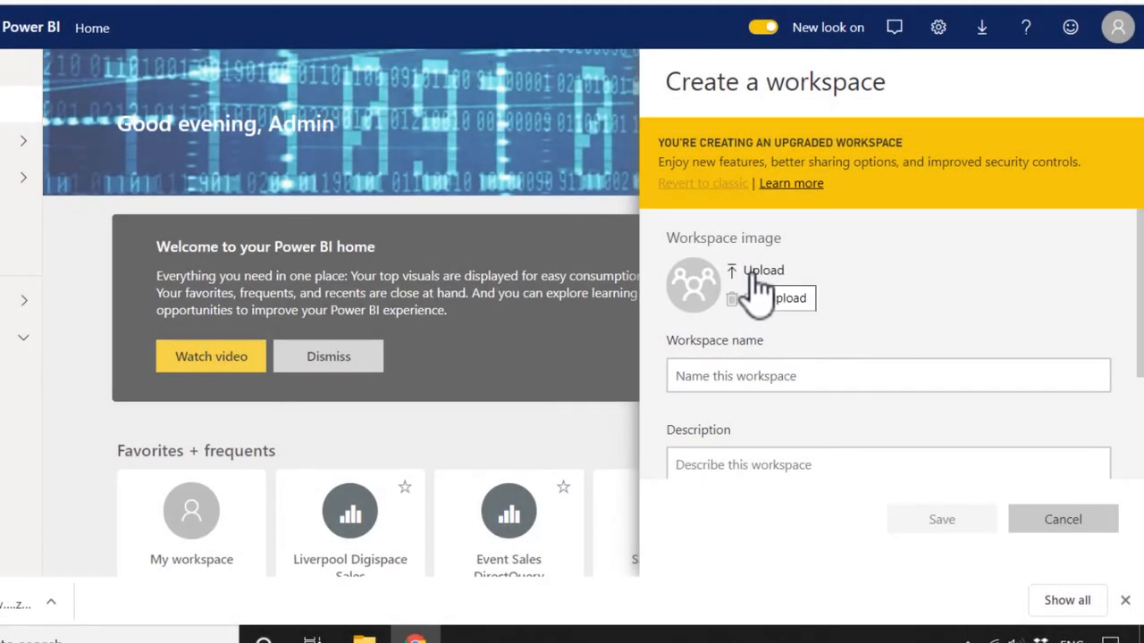
pyautogui.click(755, 273)
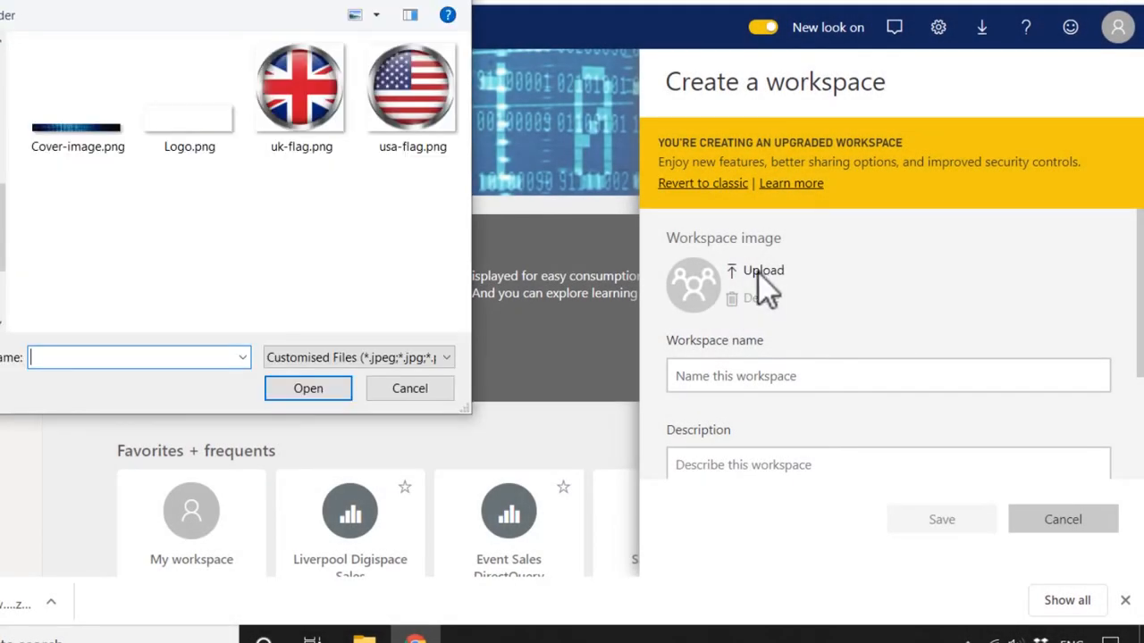
pyautogui.click(427, 357)
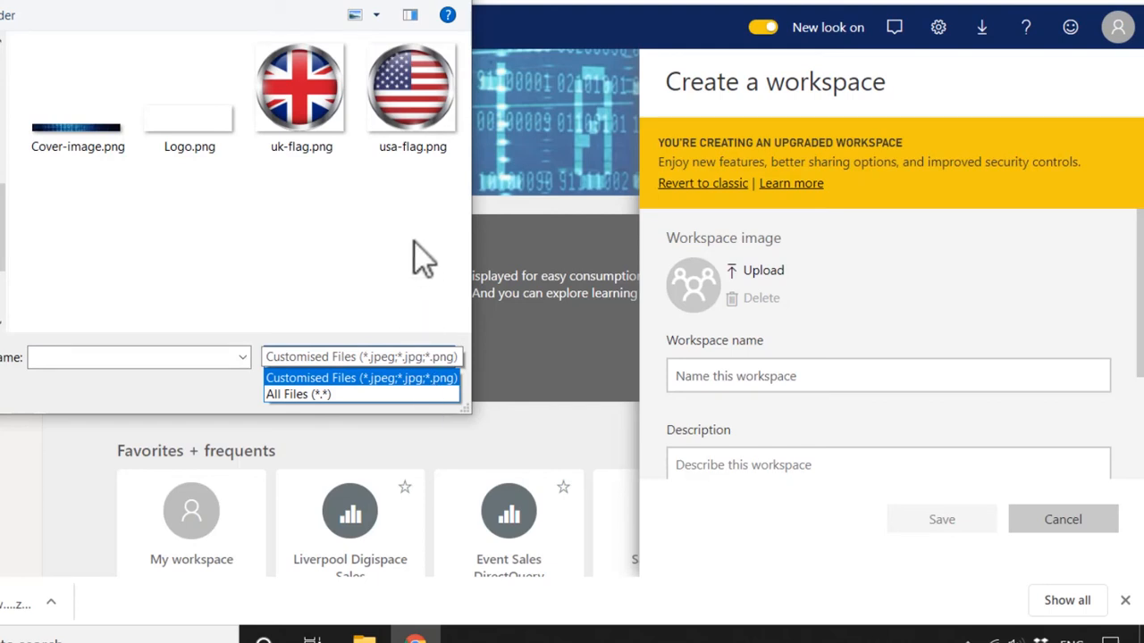
pyautogui.click(372, 198)
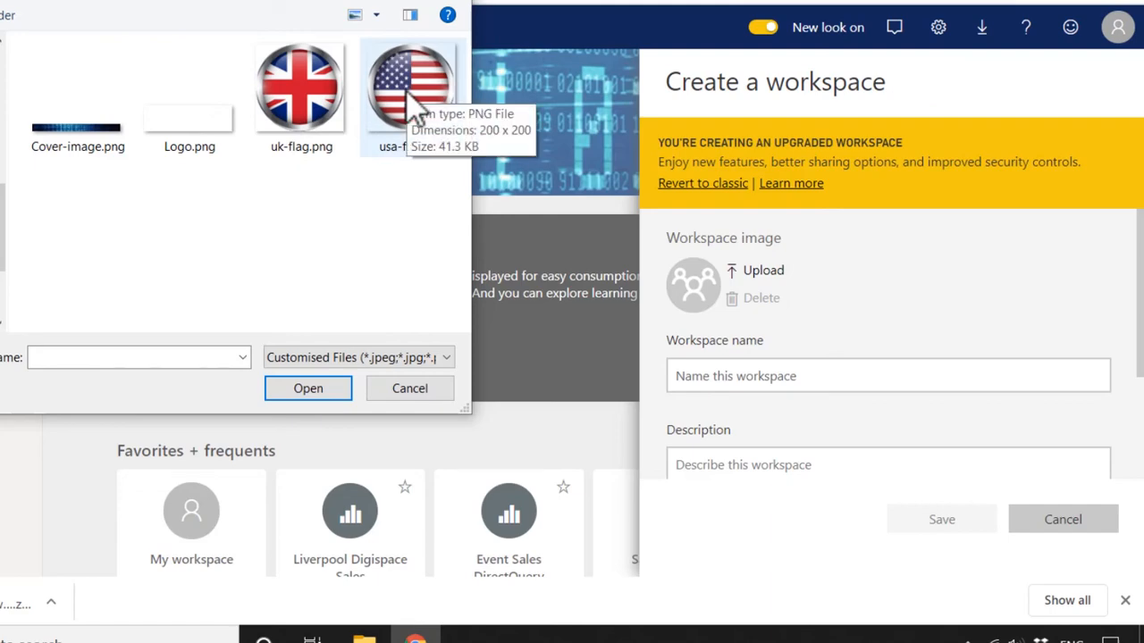
pyautogui.doubleClick(302, 100)
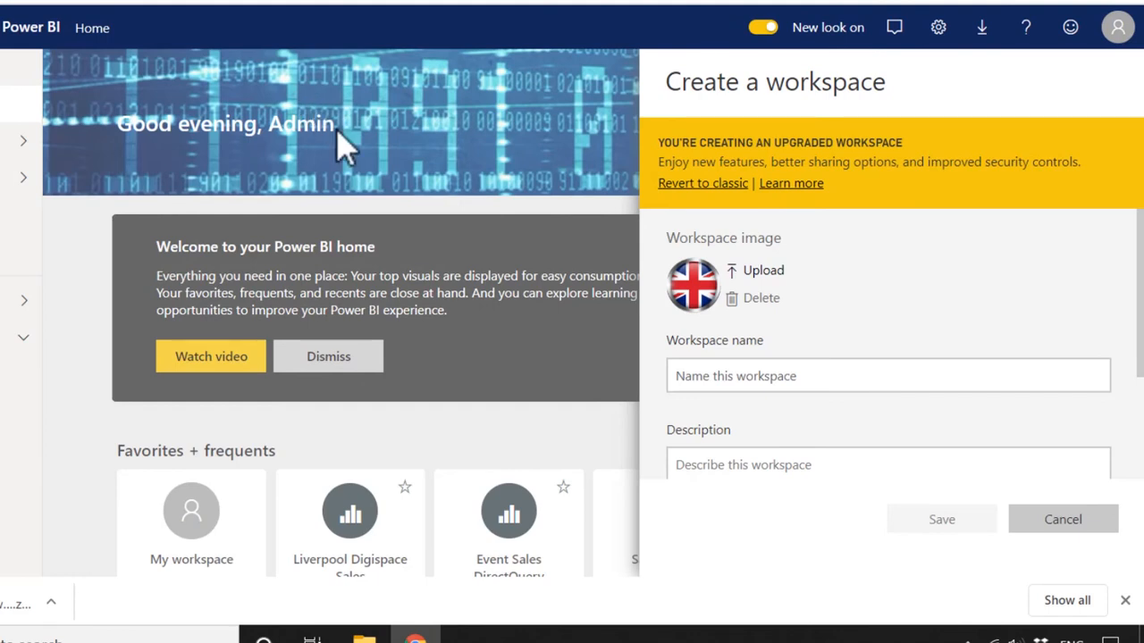
# Name the new workspace UK Sales and save it.
pyautogui.click(721, 376)
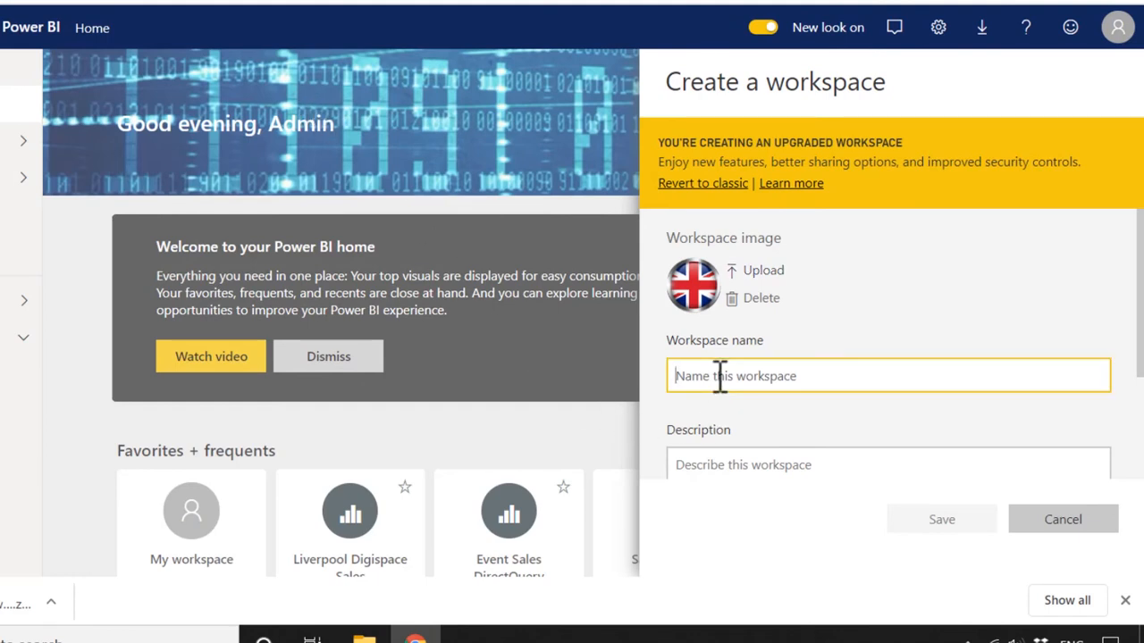
pyautogui.write('UK')
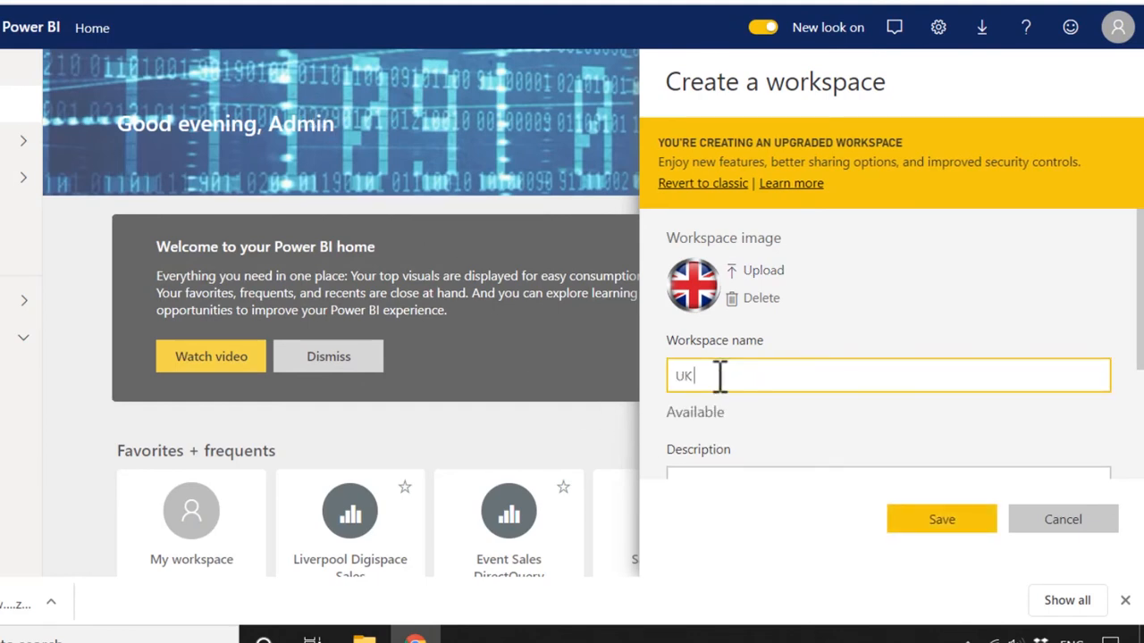
pyautogui.write(' Sales')
pyautogui.scroll(-2, 754, 430)
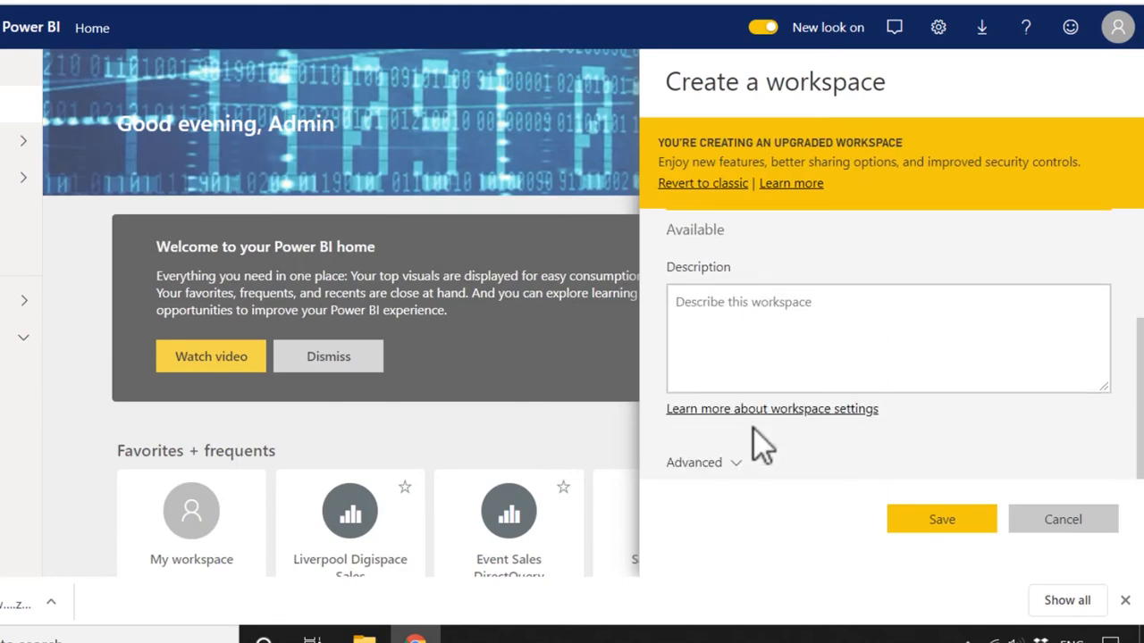
pyautogui.click(933, 520)
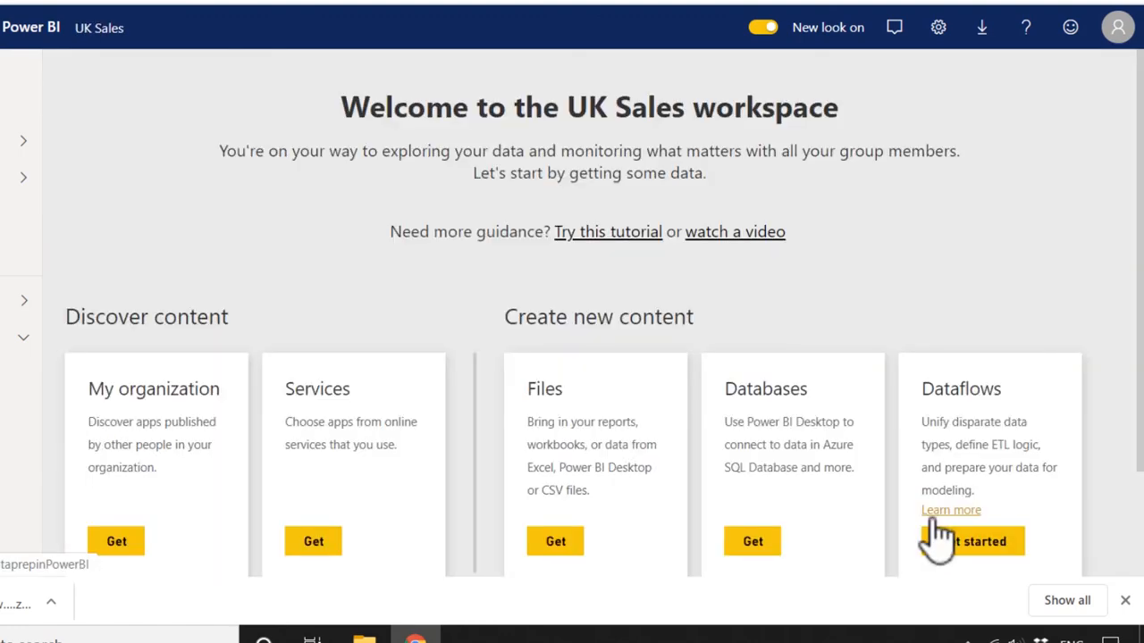
# Start creating another workspace and upload usa-flag.png as its workspace image.
pyautogui.click(25, 302)
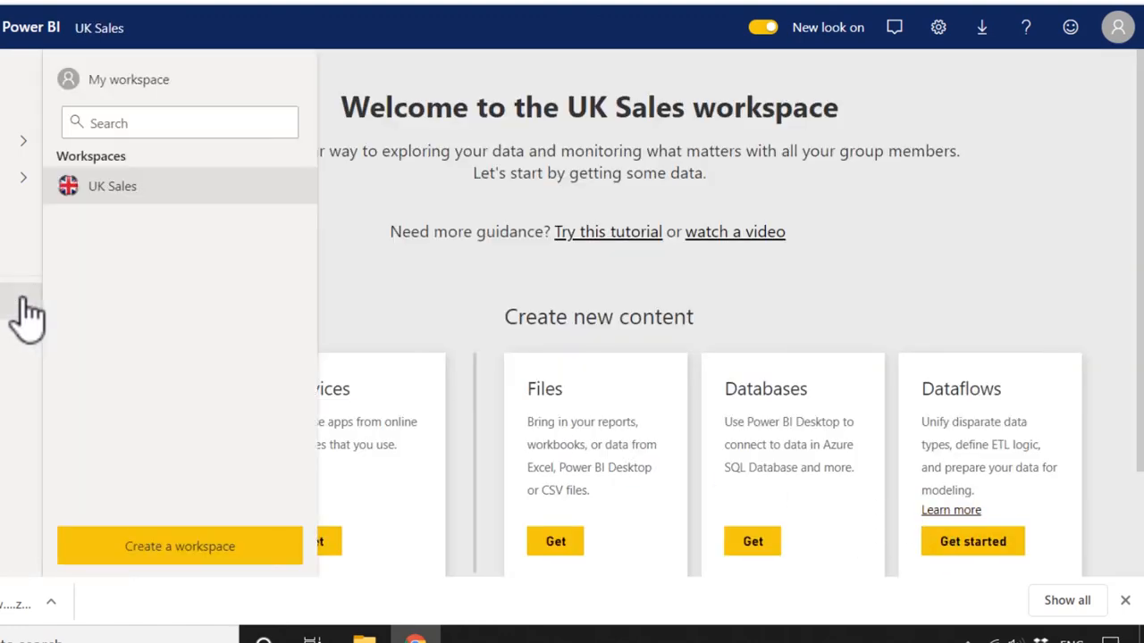
pyautogui.click(161, 546)
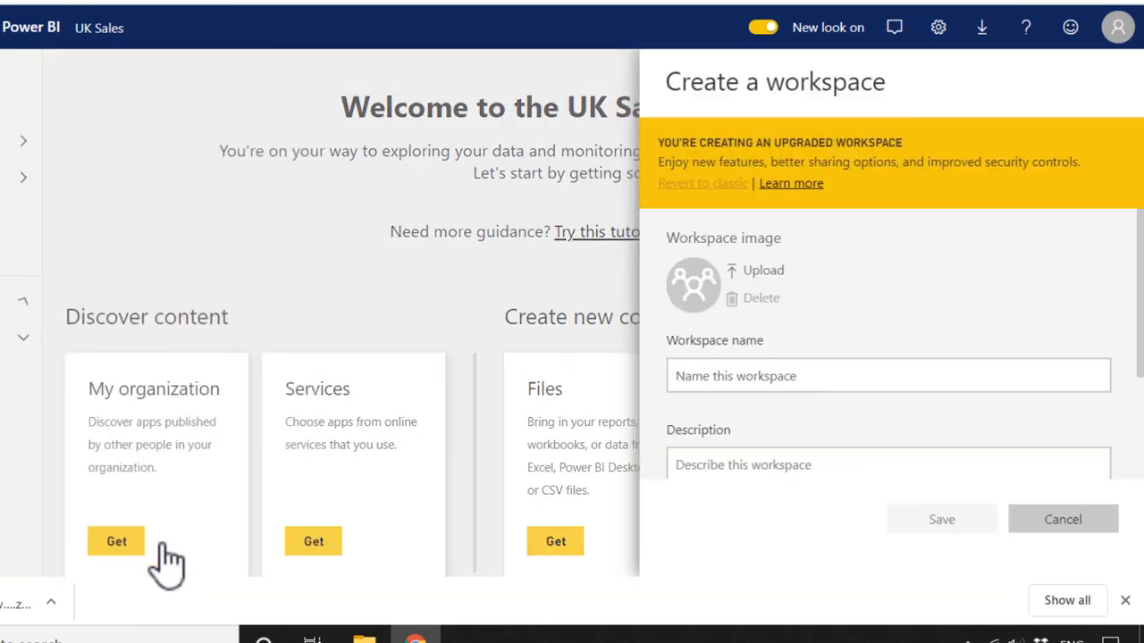
pyautogui.click(755, 277)
pyautogui.doubleClick(408, 122)
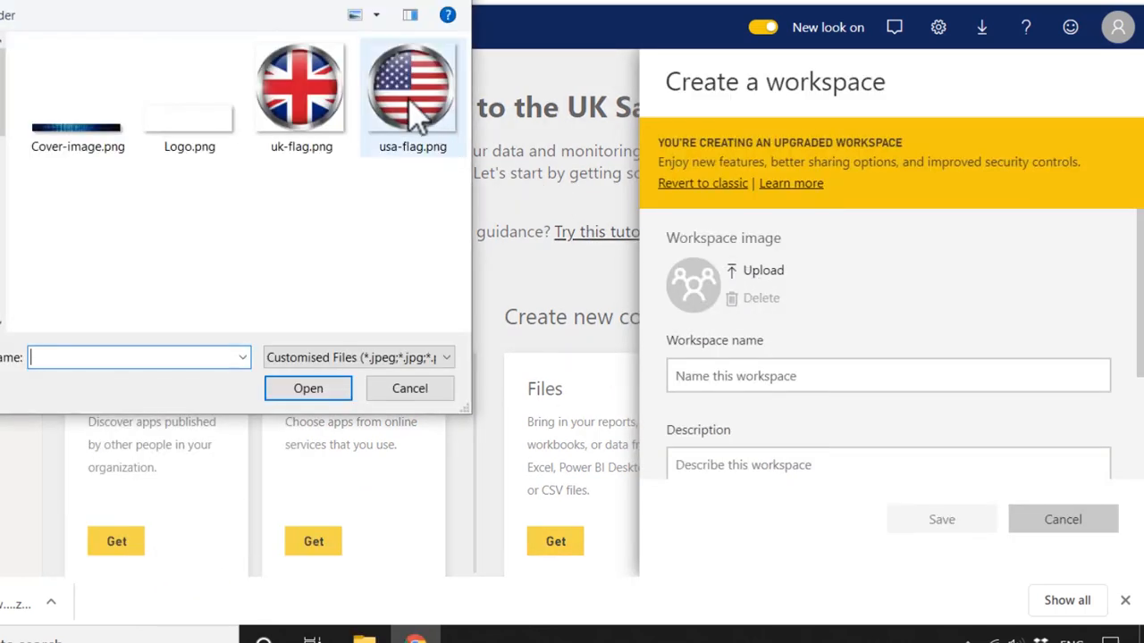
# Name the second workspace USA Sales, save it, and check the list of workspaces.
pyautogui.click(754, 375)
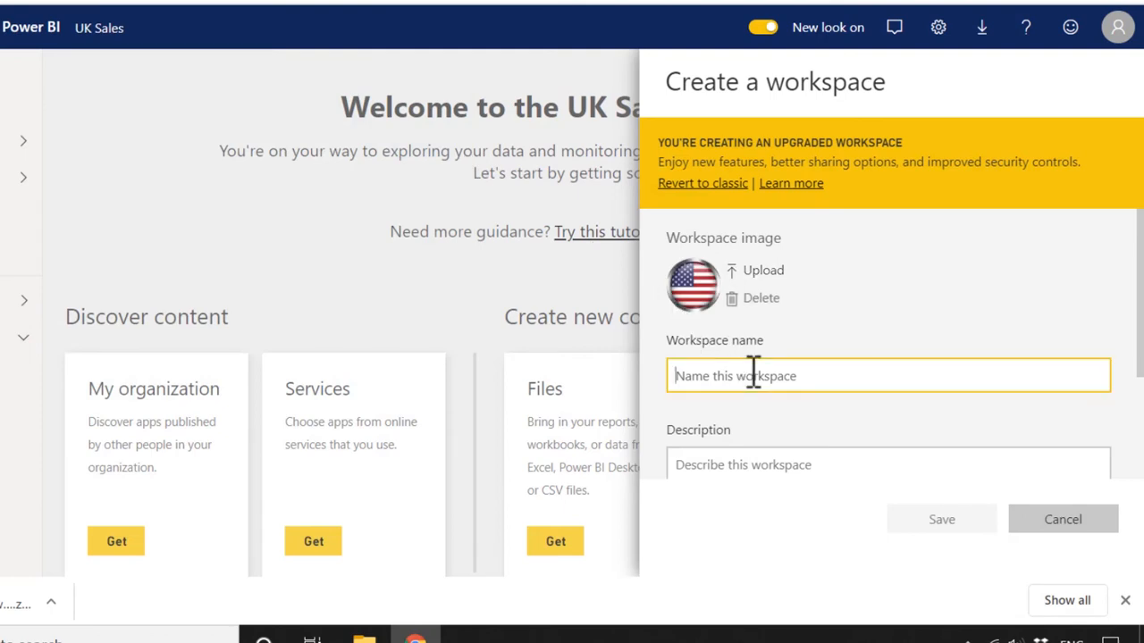
pyautogui.write('USA ')
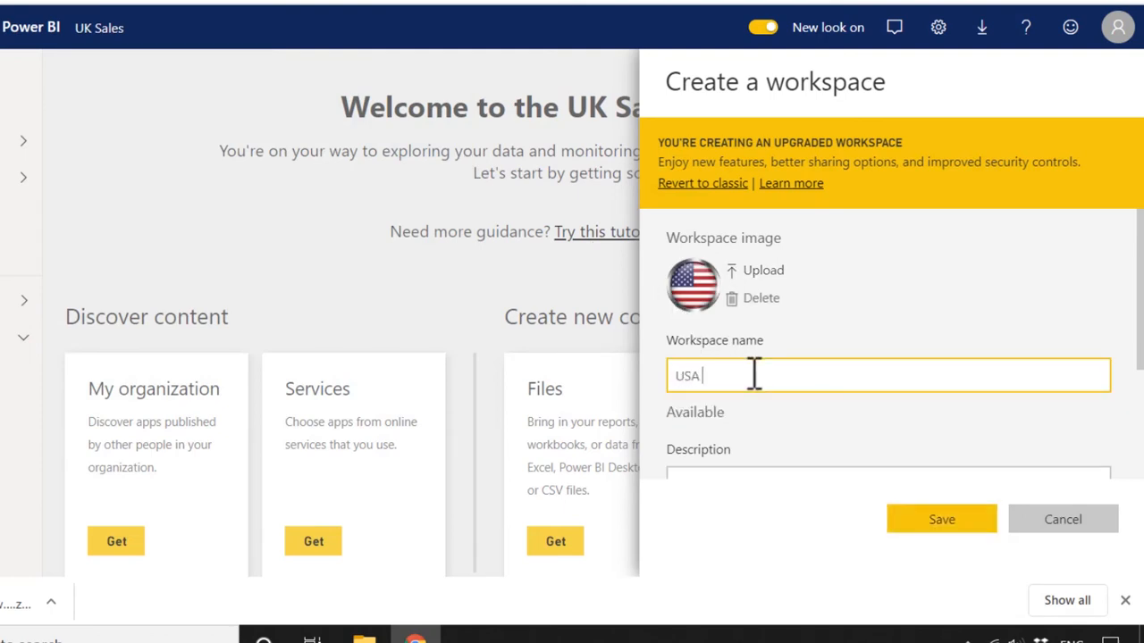
pyautogui.write('Sales')
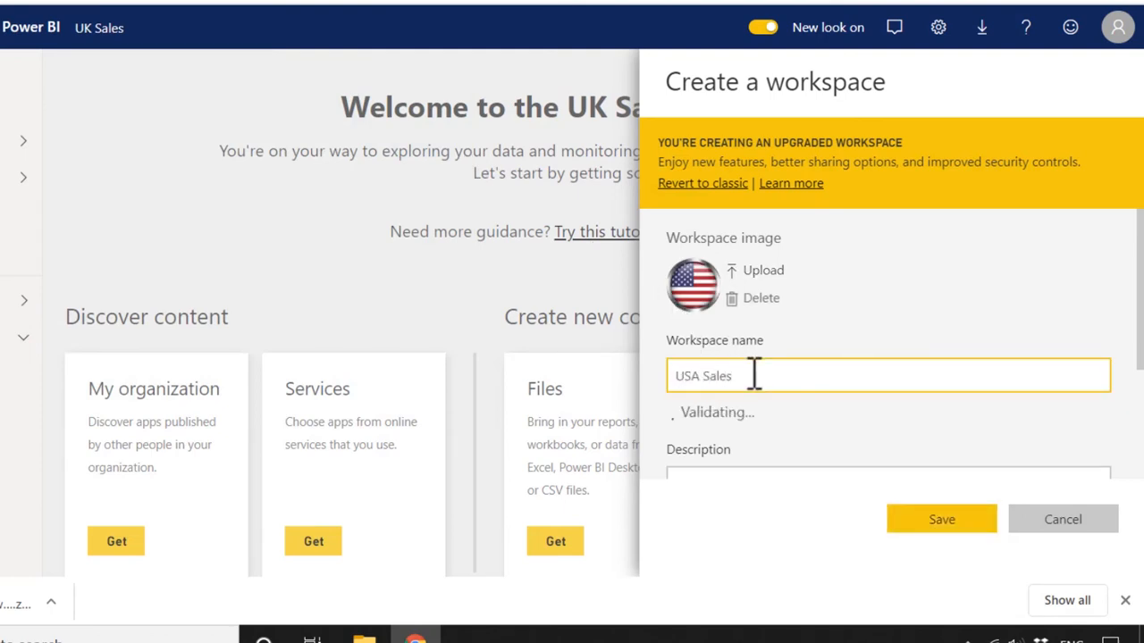
pyautogui.click(941, 529)
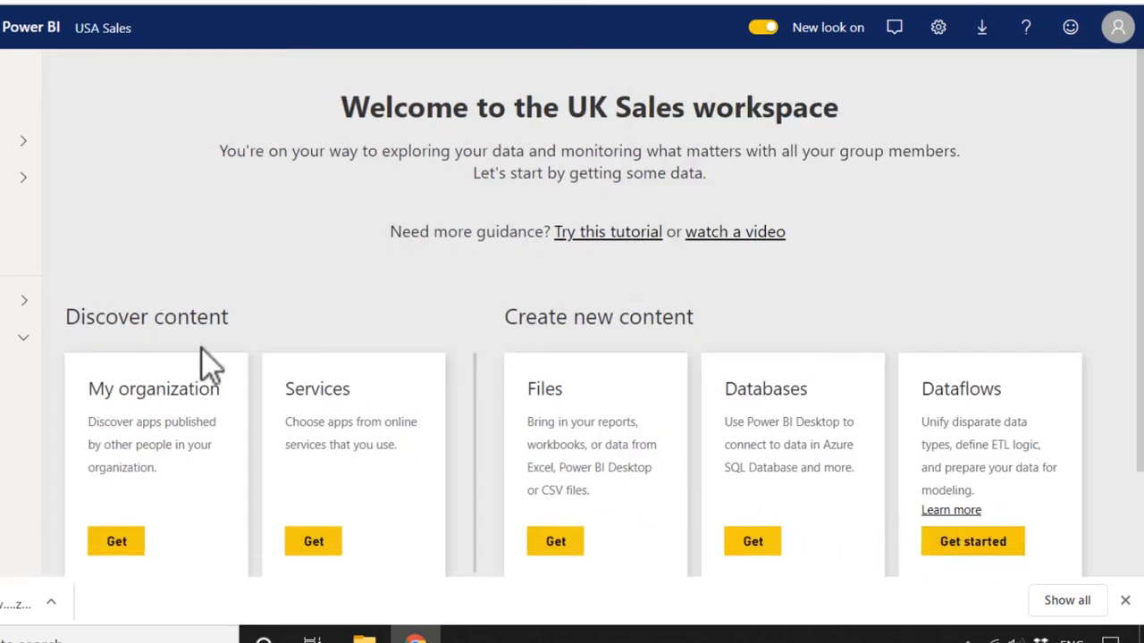
pyautogui.click(26, 313)
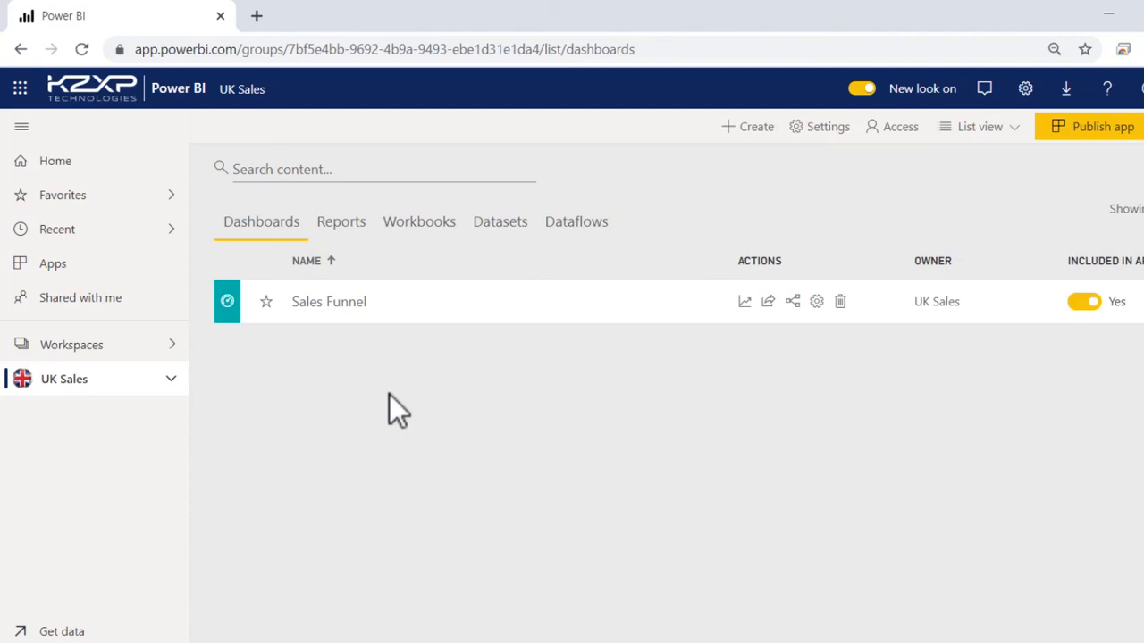
# Start publishing an app from the UK Sales workspace and enter Sales Funnel as its description.
pyautogui.click(1106, 136)
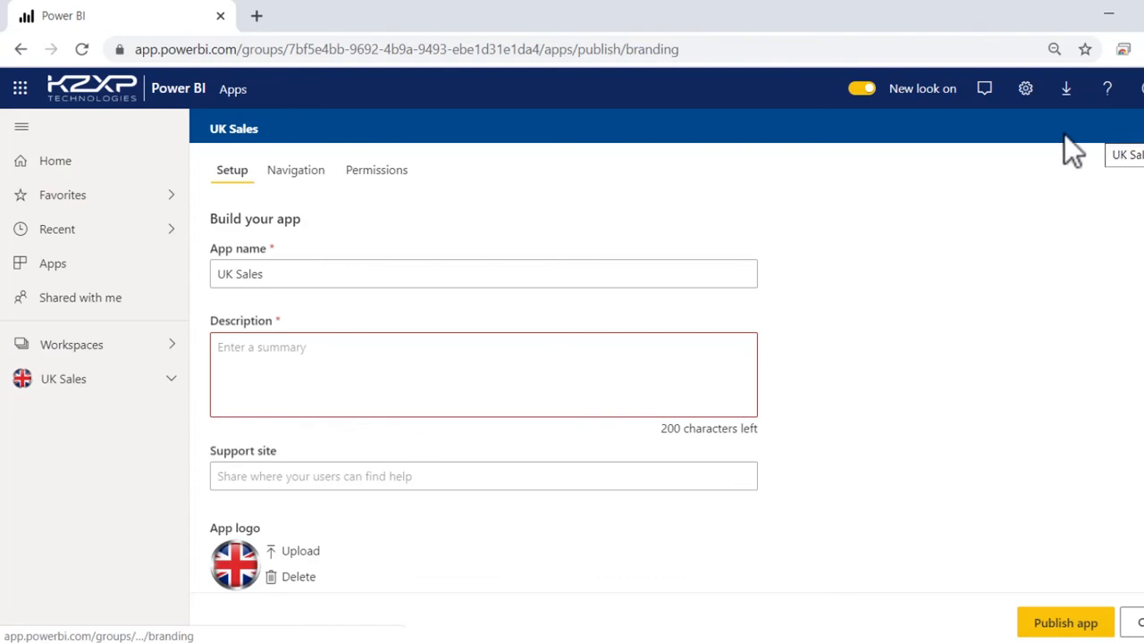
pyautogui.click(223, 353)
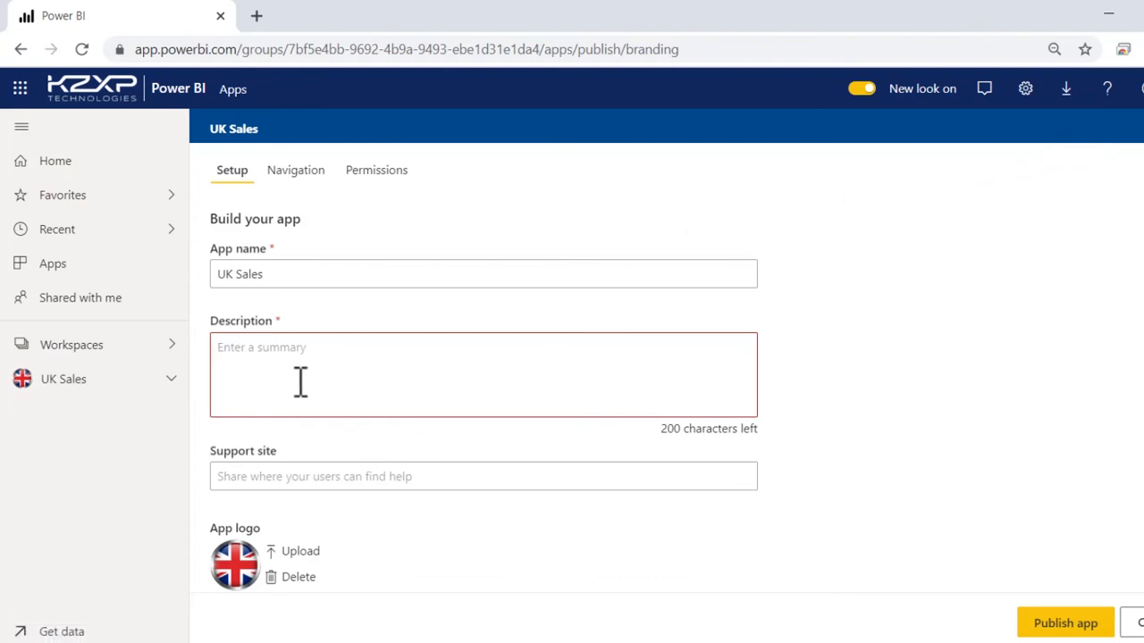
pyautogui.write('Sales Funnel')
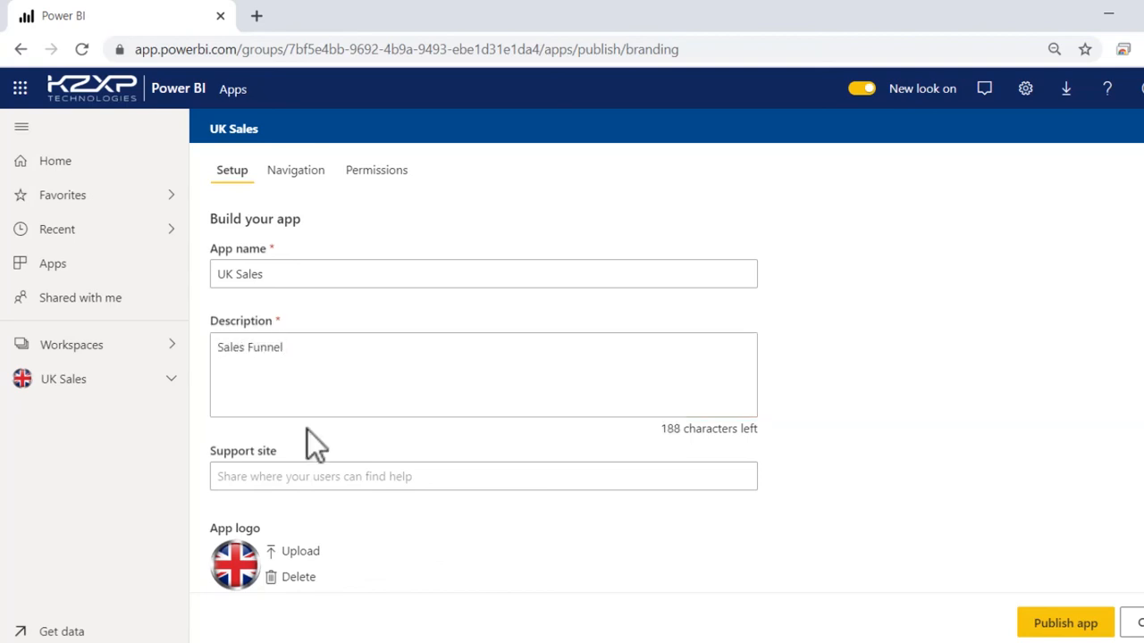
# Look at the image files available for the app logo, keep the UK flag, and set the app theme color to dark navy.
pyautogui.scroll(-1, 331, 566)
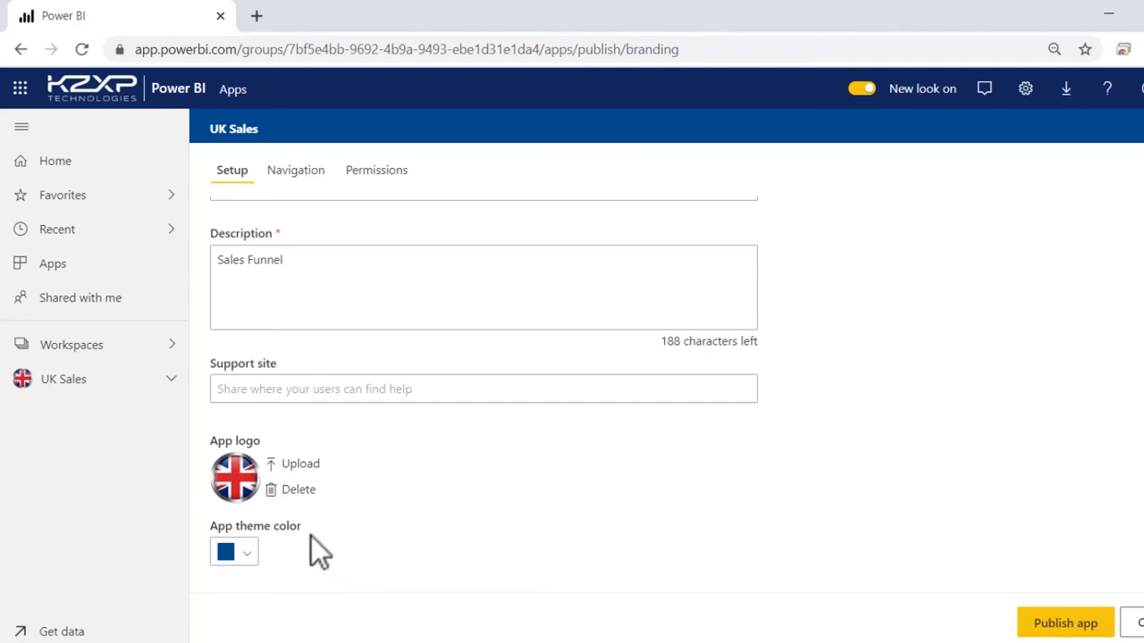
pyautogui.click(292, 466)
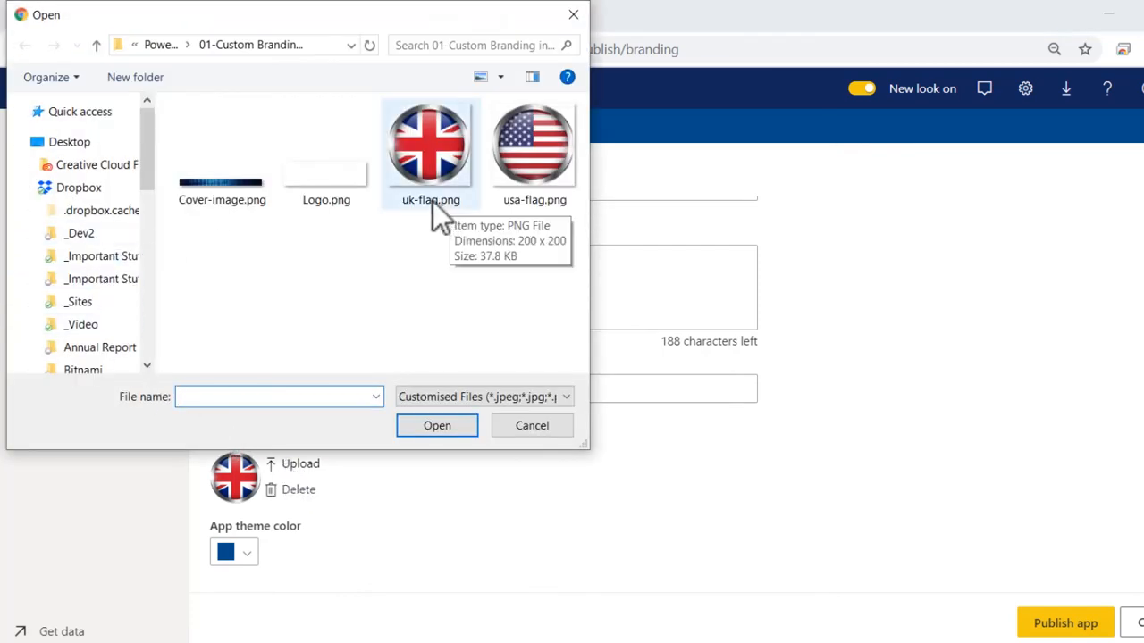
pyautogui.click(534, 427)
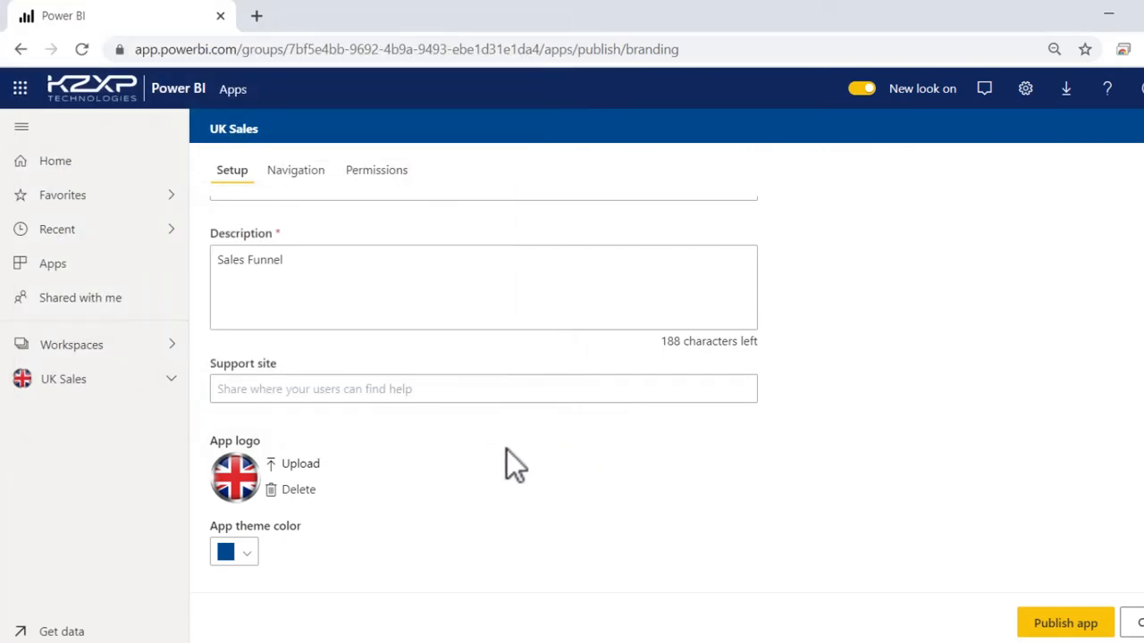
pyautogui.click(251, 555)
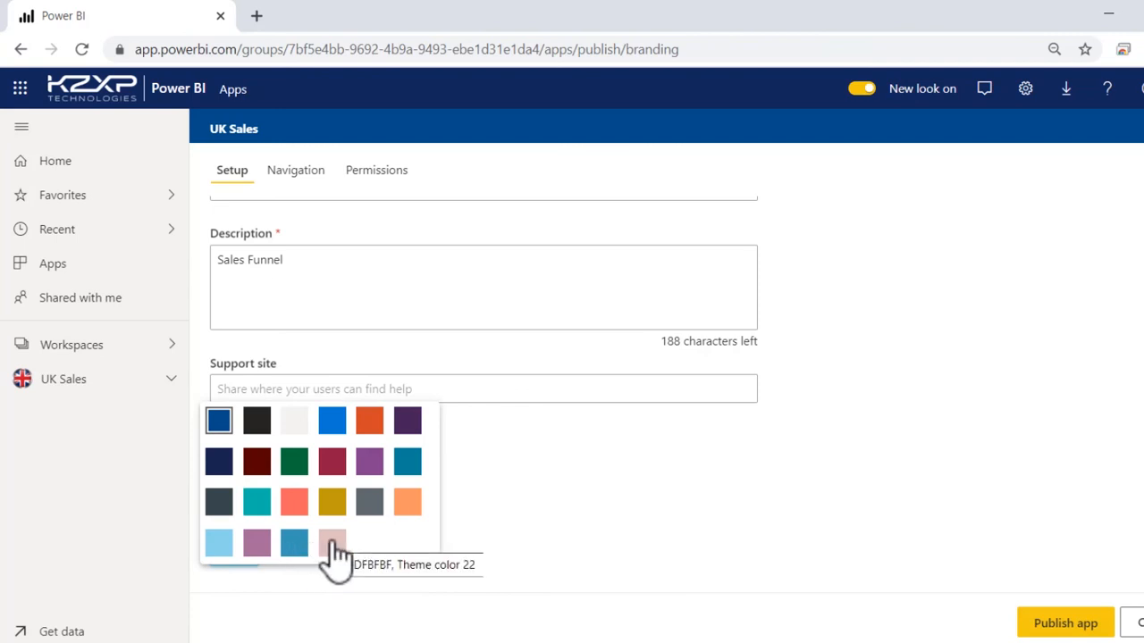
pyautogui.click(223, 464)
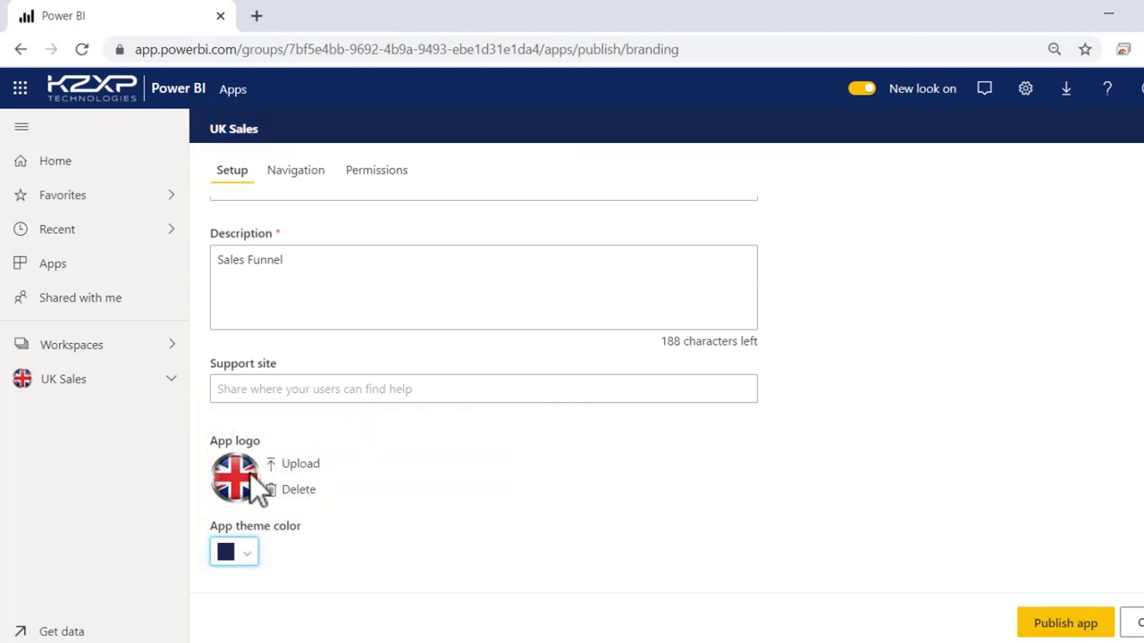
# Review the app's navigation entries and grant app access to the Sales & Marketing group.
pyautogui.click(318, 188)
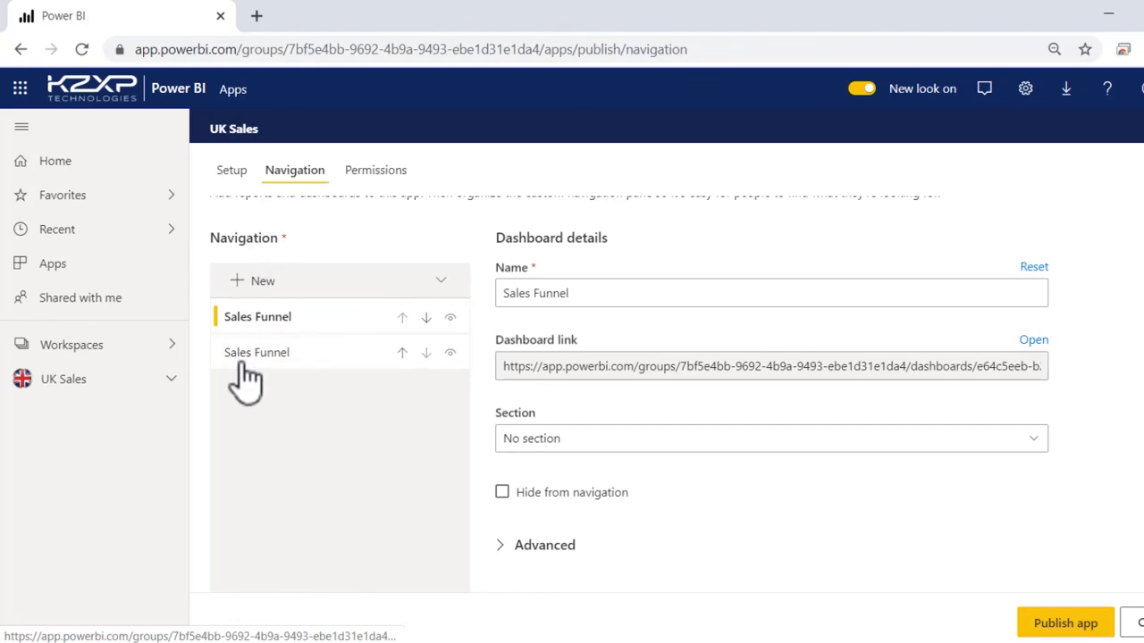
pyautogui.click(391, 179)
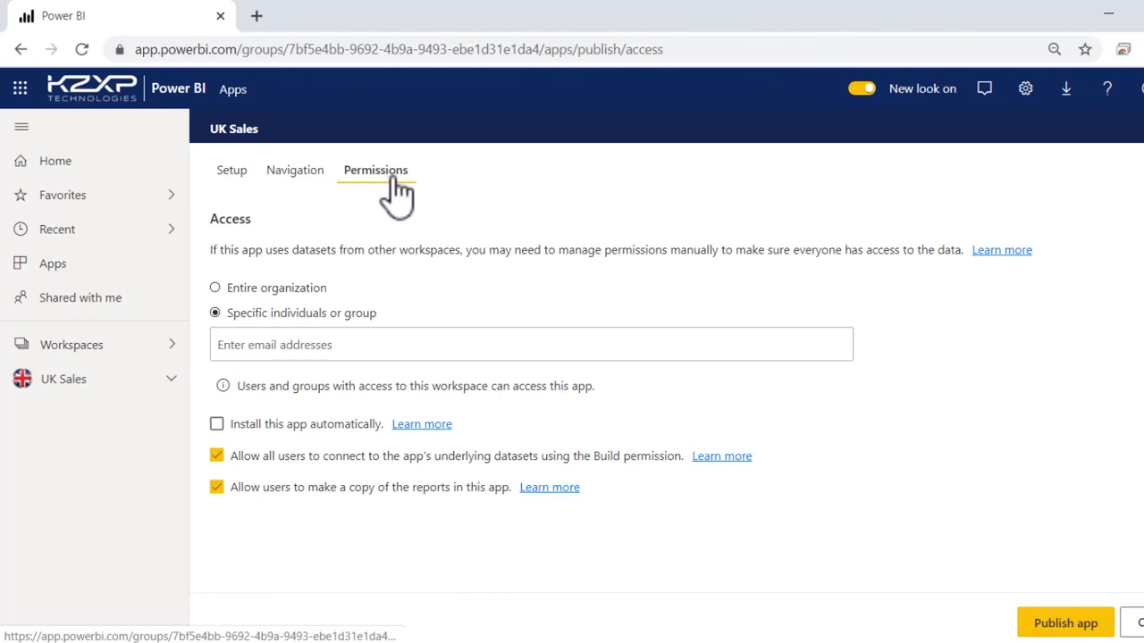
pyautogui.click(264, 345)
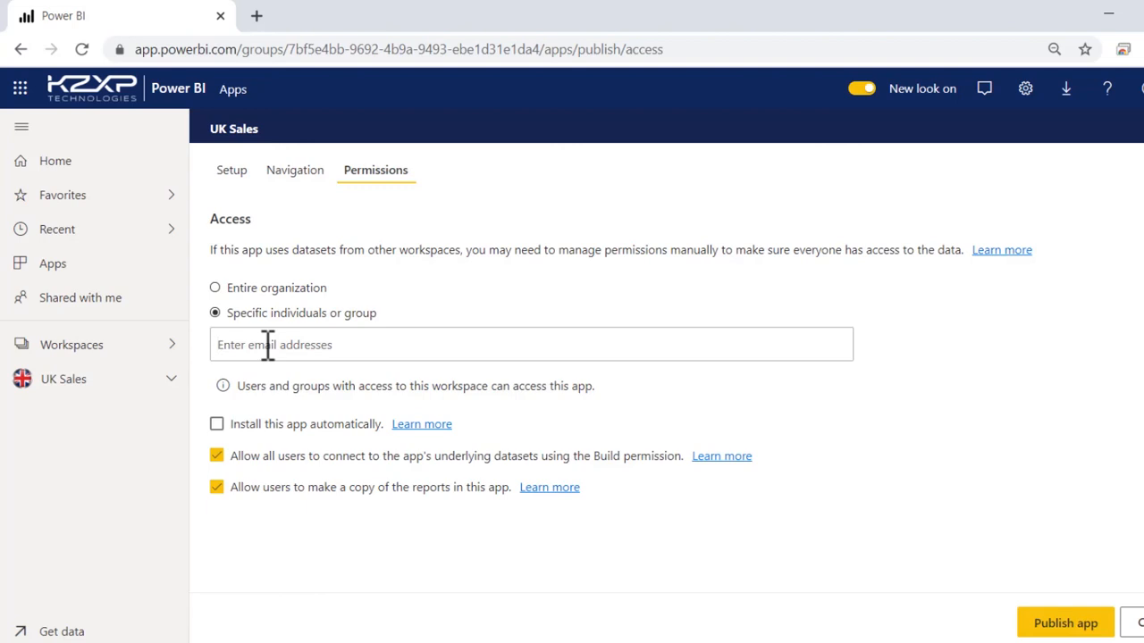
pyautogui.write('sales')
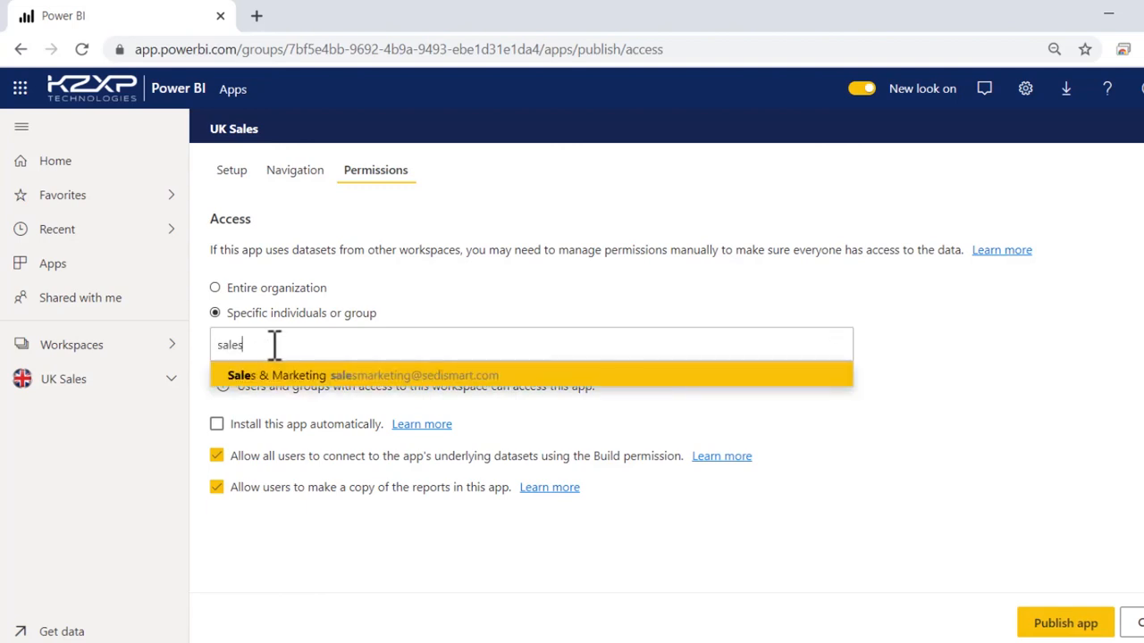
pyautogui.click(283, 376)
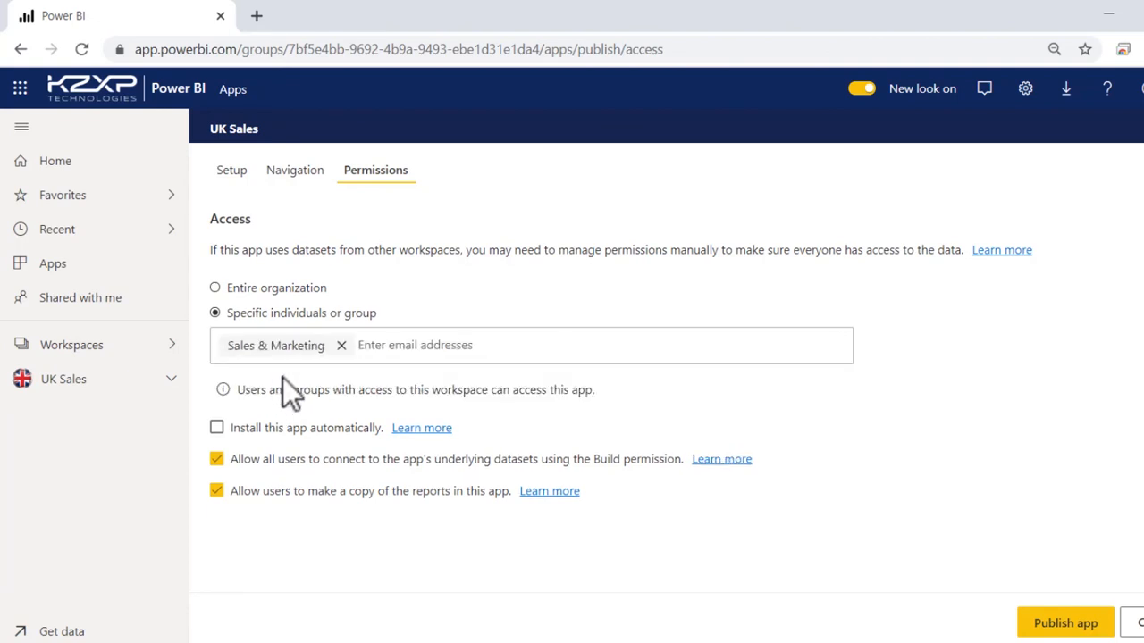
# Enable automatic installation of the app and disallow users from connecting to its underlying datasets with the Build permission.
pyautogui.click(216, 428)
pyautogui.click(216, 459)
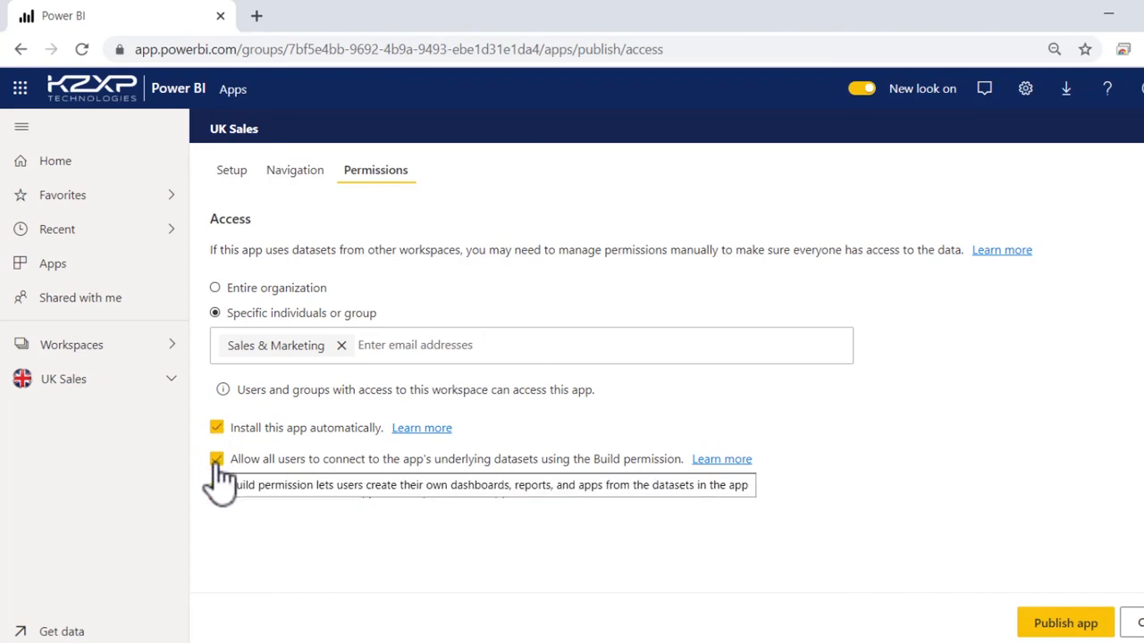
pyautogui.click(216, 460)
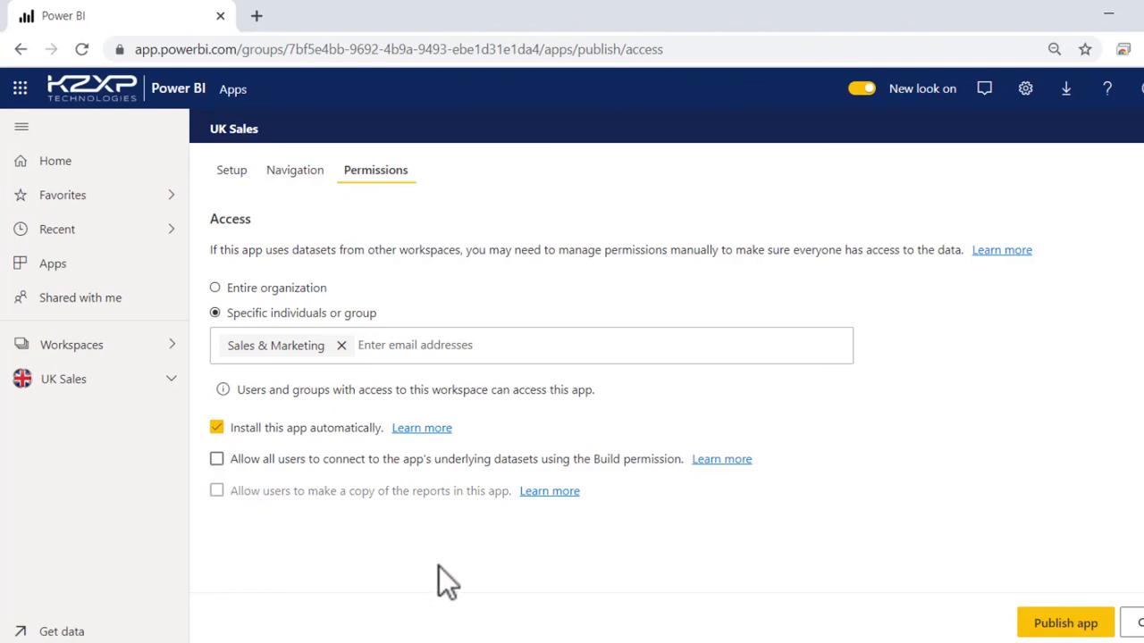
# Publish the UK Sales app and open the published app.
pyautogui.click(1083, 623)
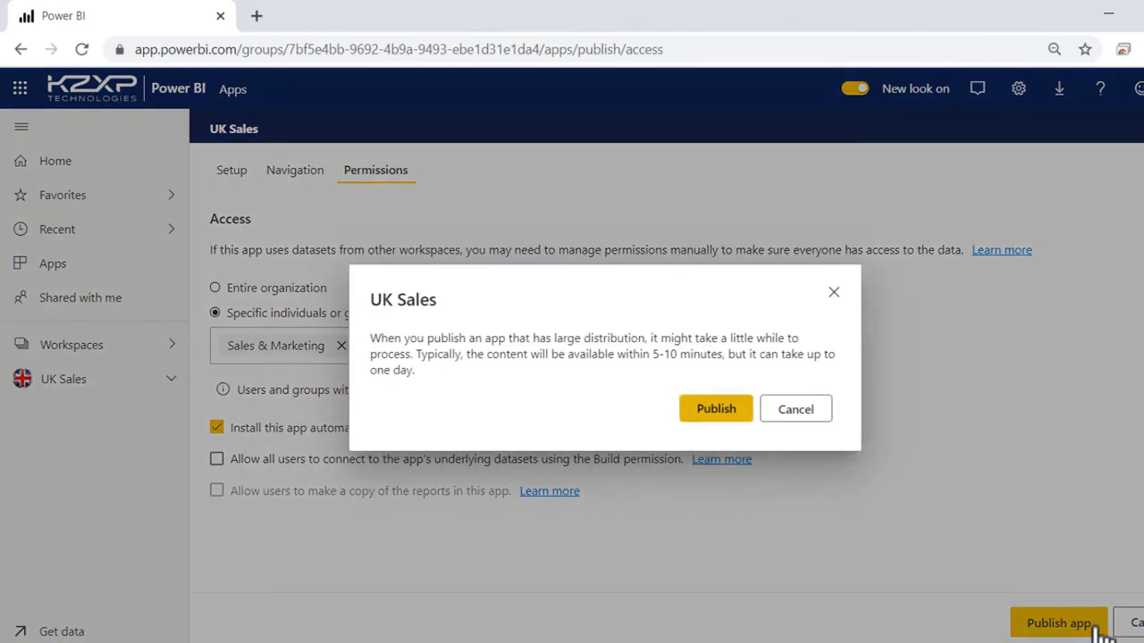
pyautogui.click(728, 413)
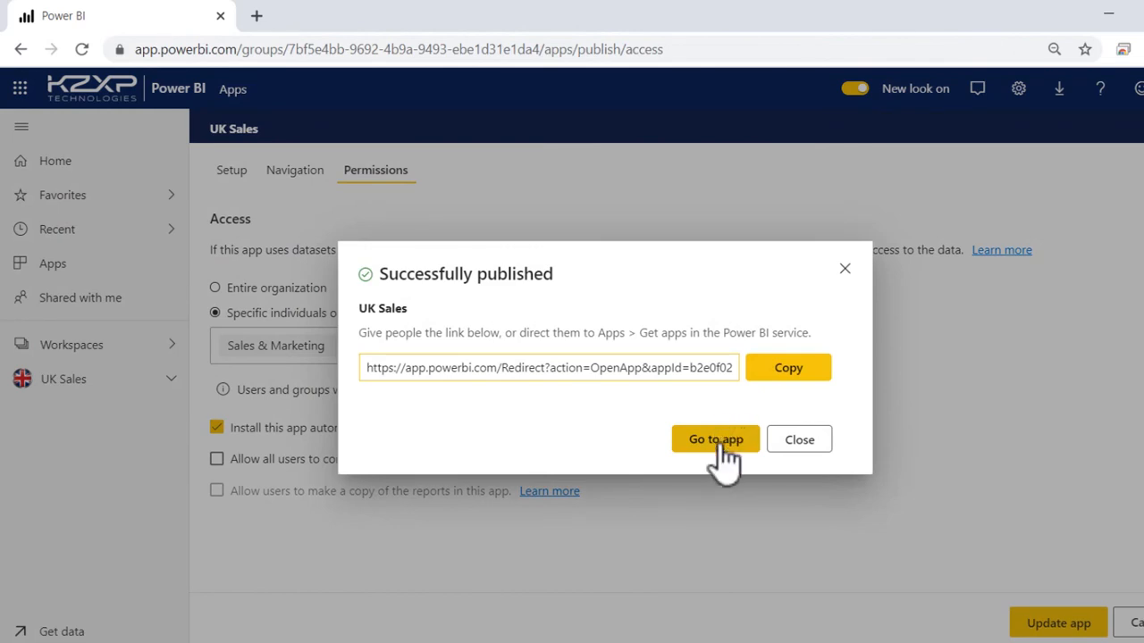
pyautogui.click(726, 456)
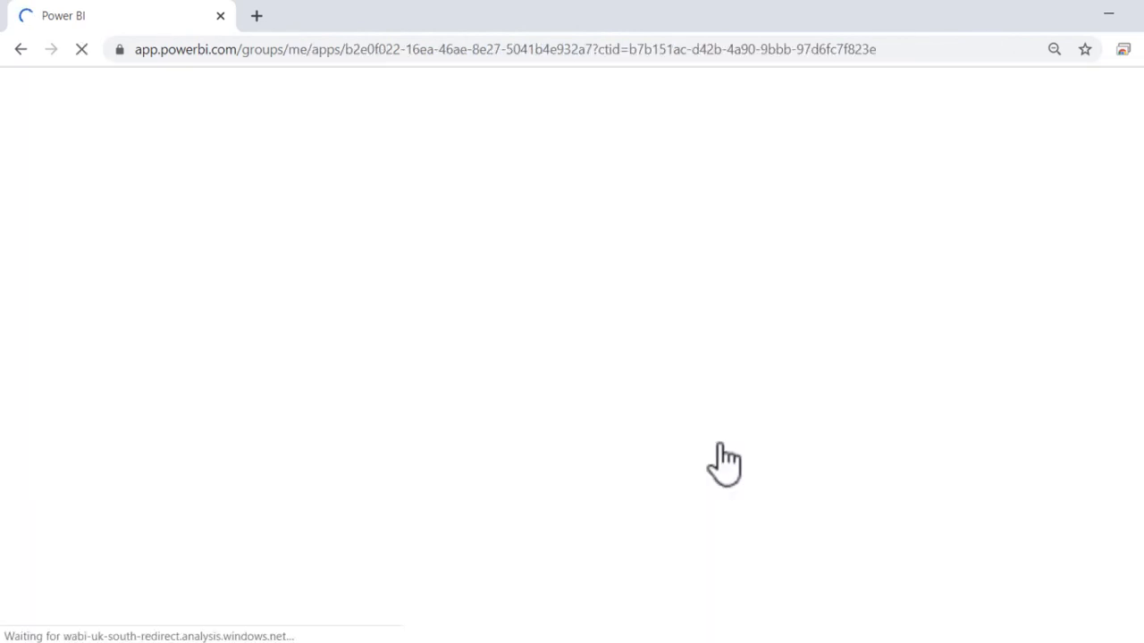